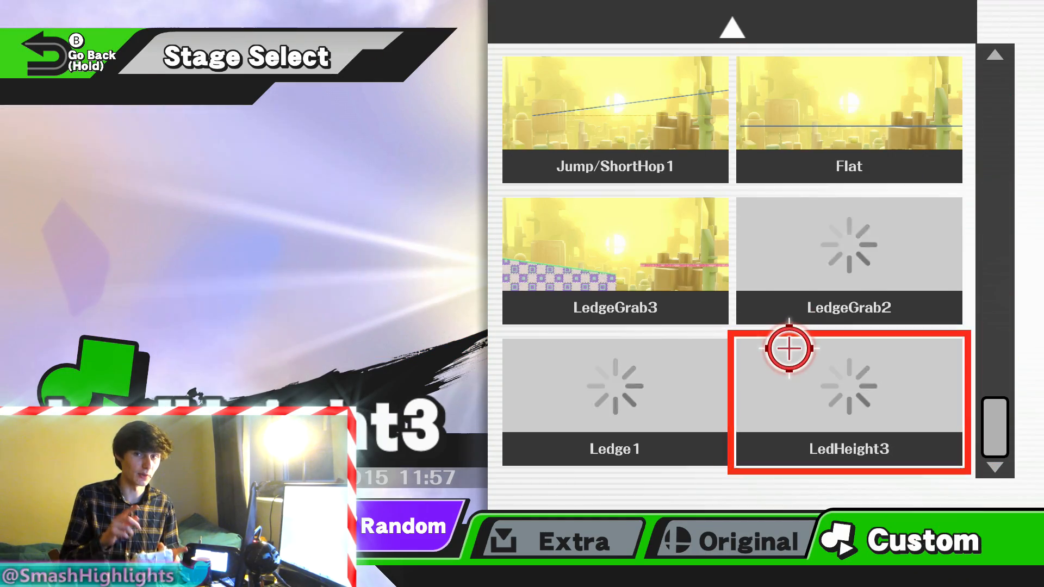
# - Load the custom stage LedHeight3 and set the training speed to 1/2
pyautogui.click(789, 349)
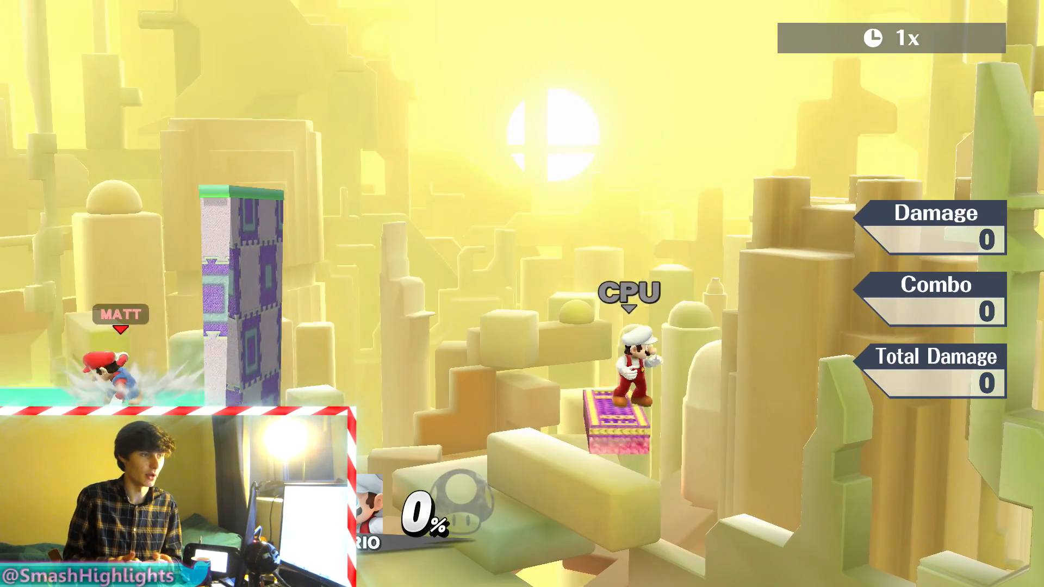
pyautogui.press('Return')
pyautogui.press('Down')
pyautogui.press('Right')
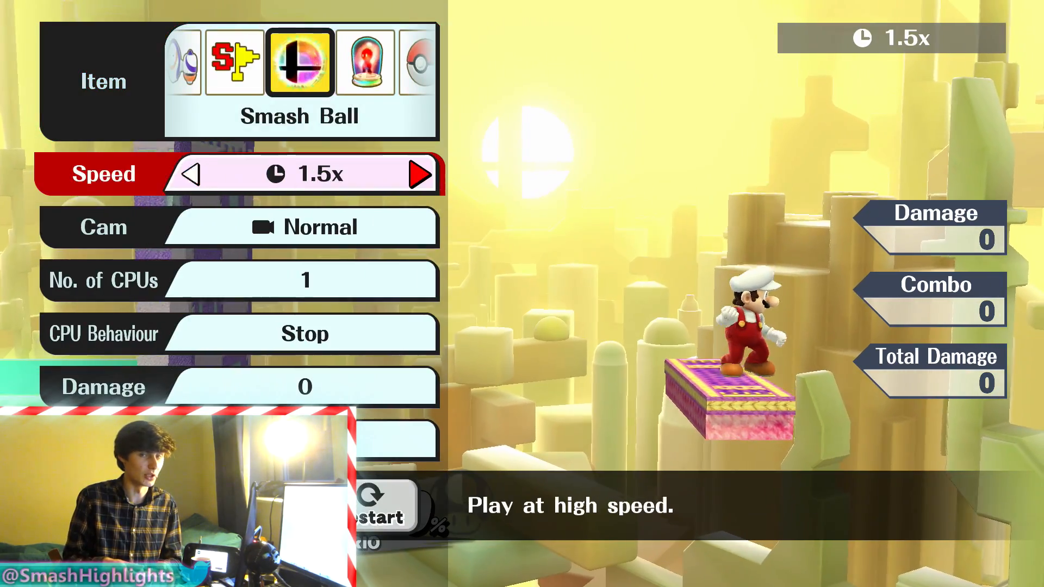
pyautogui.press('Down')
pyautogui.press('Up')
pyautogui.press('Left')
pyautogui.press('Left')
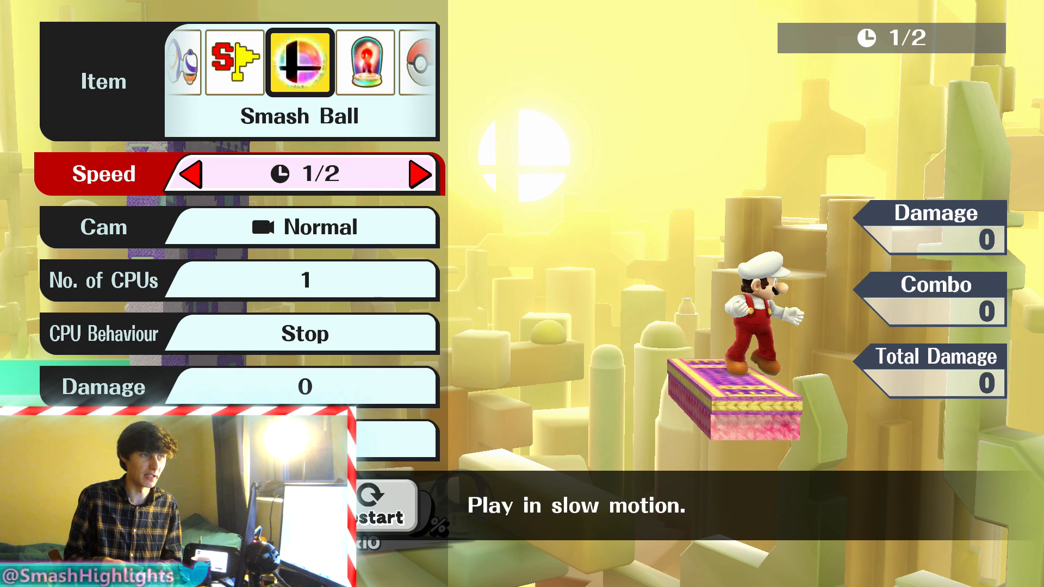
# - Set the training camera to Fixed, CPU behaviour to Control and attack info to Off, and resume training
pyautogui.press('Down')
pyautogui.press('Right')
pyautogui.press('Down')
pyautogui.press('Down')
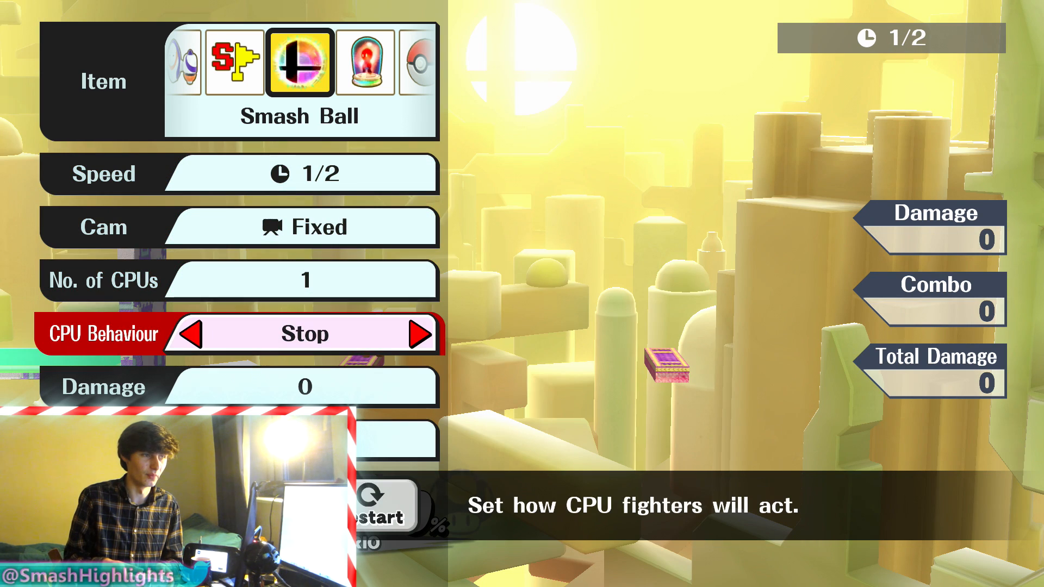
pyautogui.press('Down')
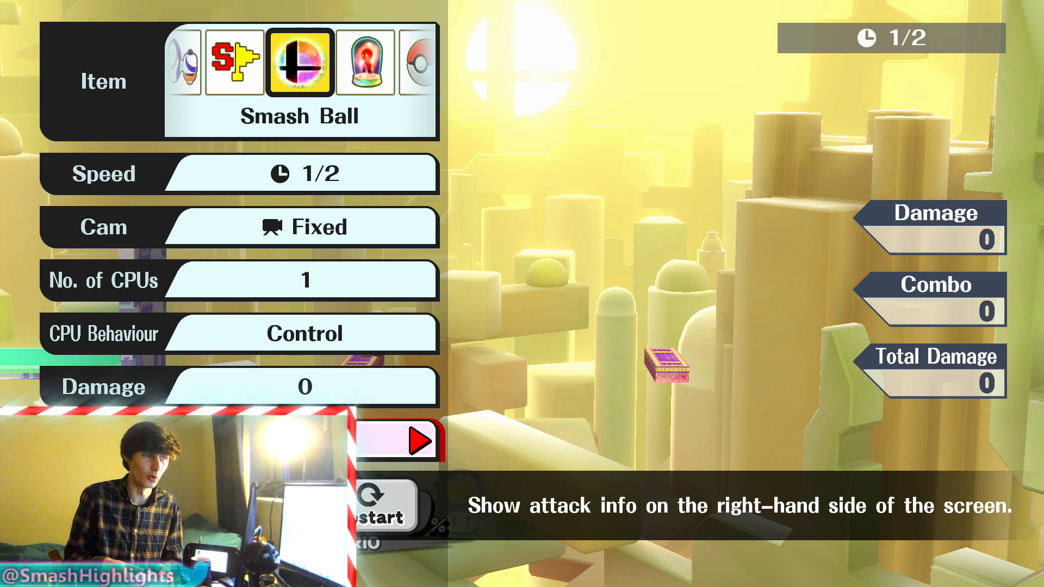
pyautogui.press('Right')
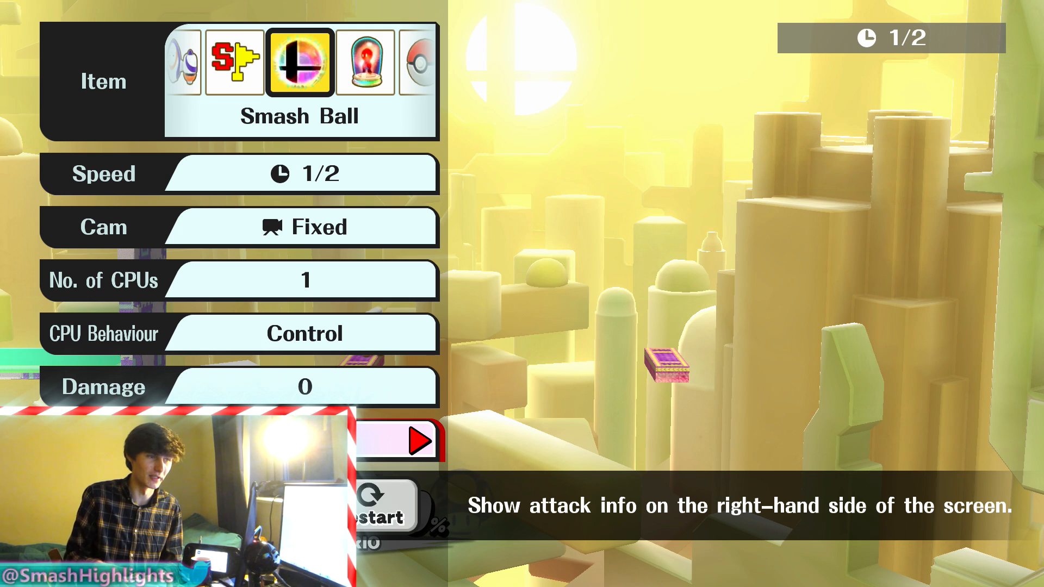
pyautogui.press('Escape')
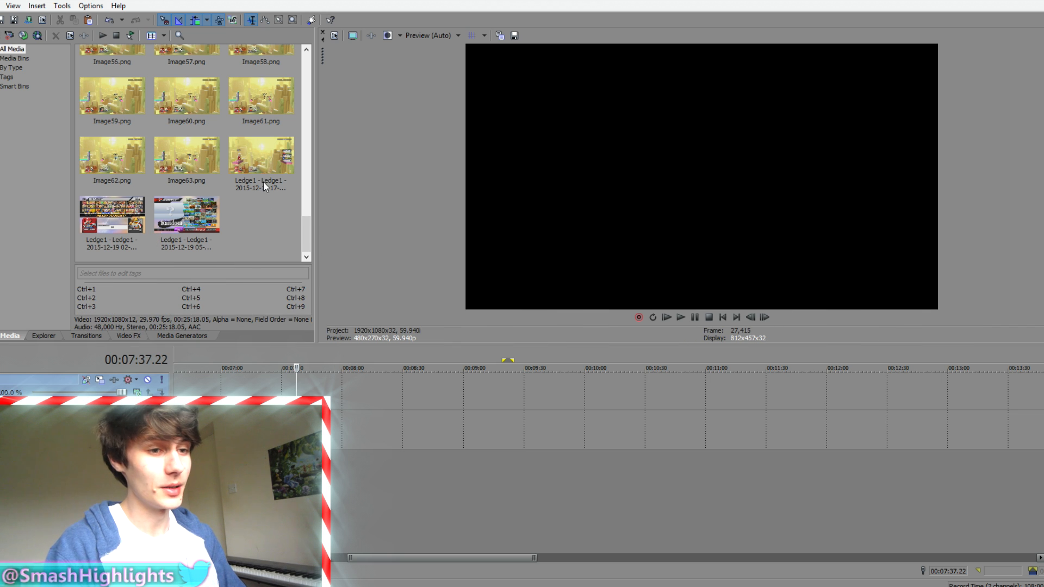
# - In the video editor, place the Ledge1 2015-12-18 recording on the timeline near 00:07:40 and scrub through its opening footage
pyautogui.moveTo(266, 188); pyautogui.dragTo(308, 397)
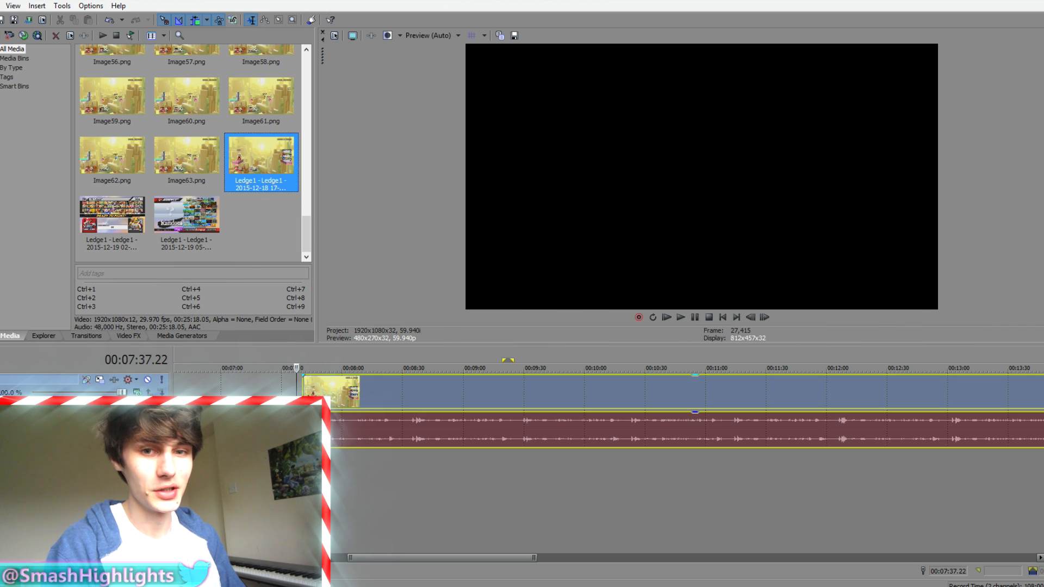
pyautogui.click(314, 393)
pyautogui.click(330, 395)
pyautogui.click(346, 398)
pyautogui.click(364, 396)
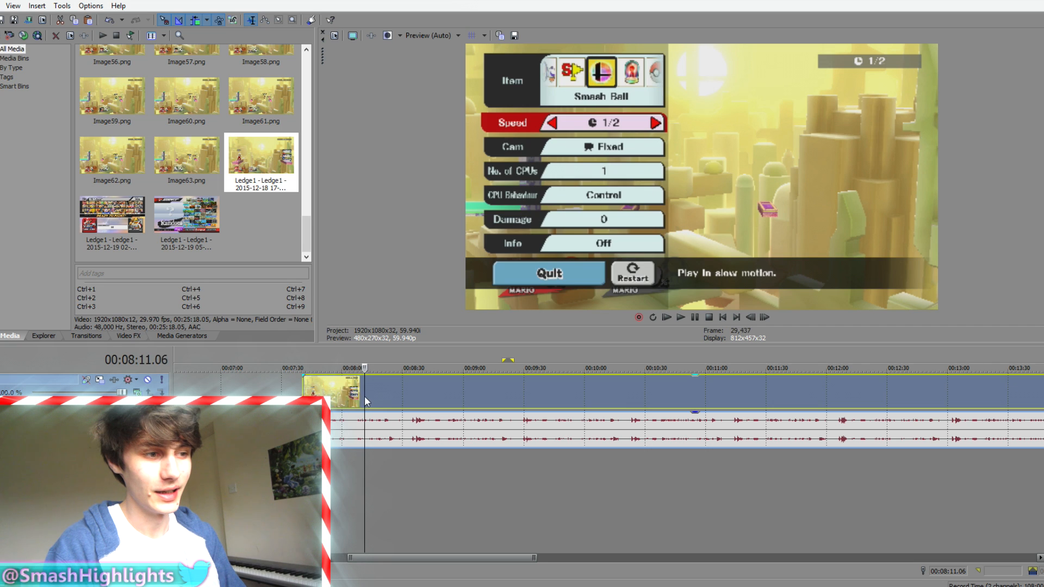
pyautogui.click(383, 393)
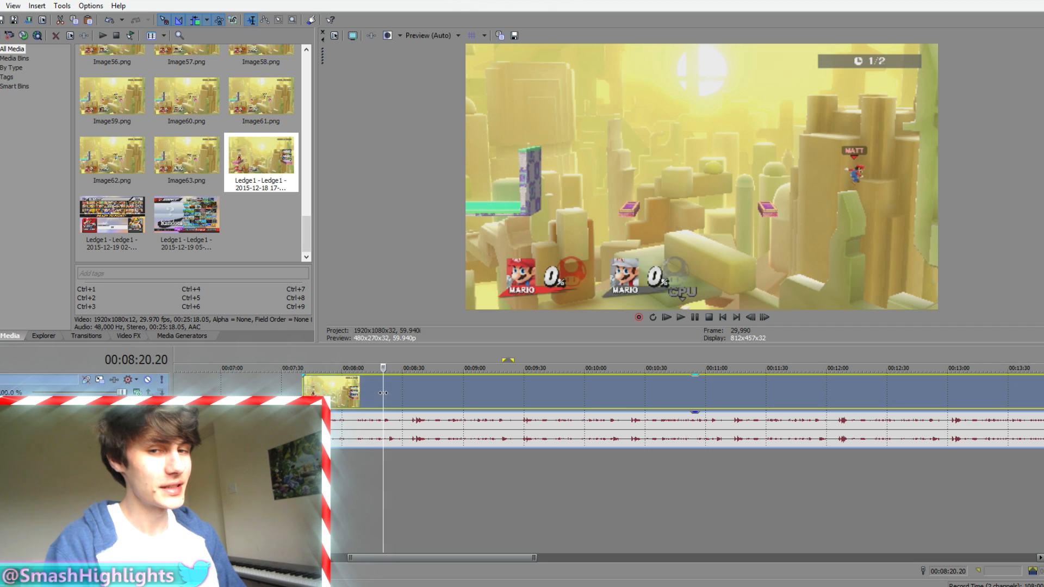
# - Disable resampling for the video event and set its playback rate to 2
pyautogui.rightClick(384, 393)
pyautogui.click(396, 386)
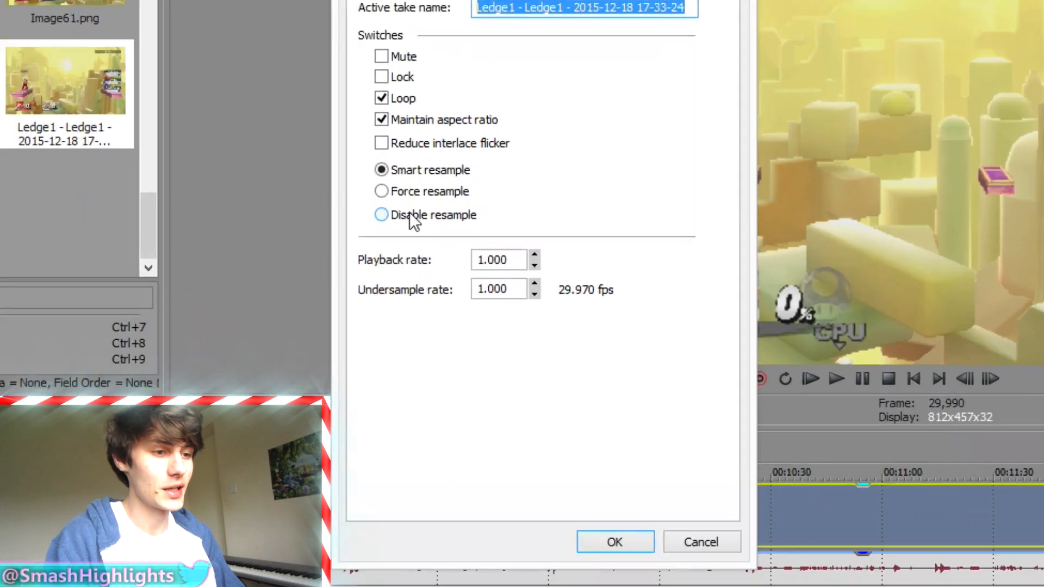
pyautogui.click(450, 227)
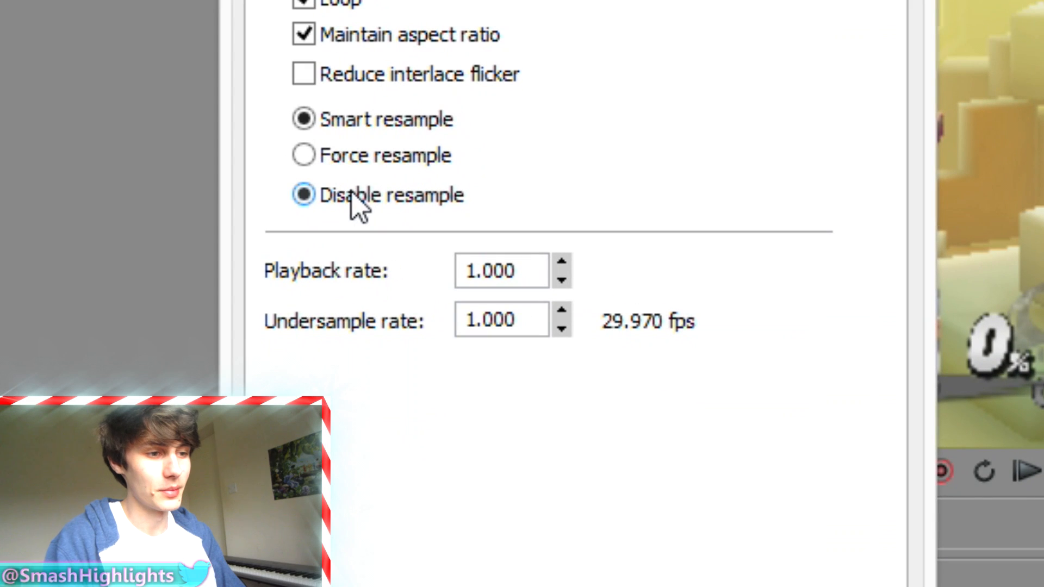
pyautogui.moveTo(476, 277); pyautogui.dragTo(349, 291)
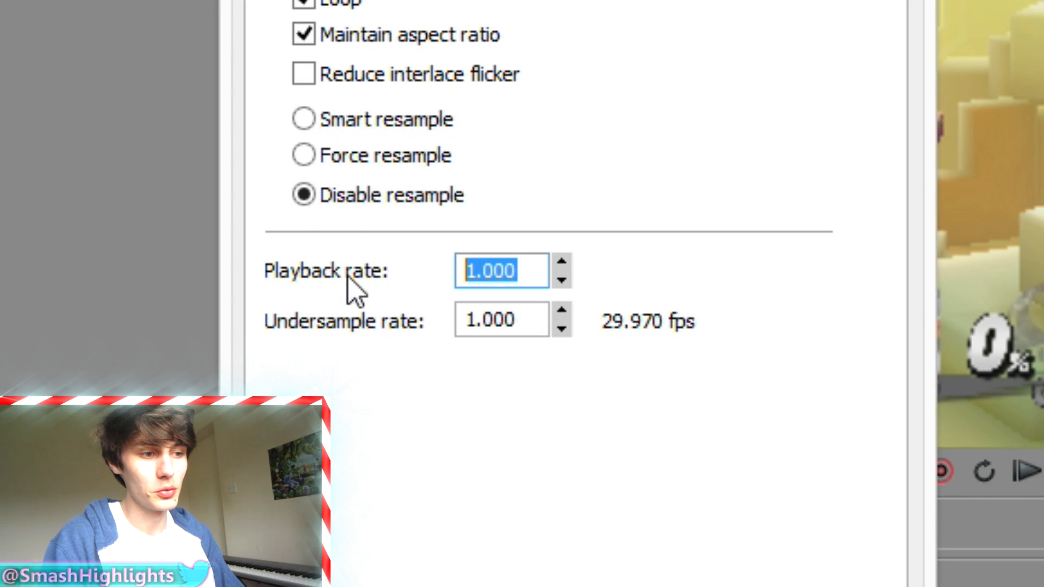
pyautogui.write('2')
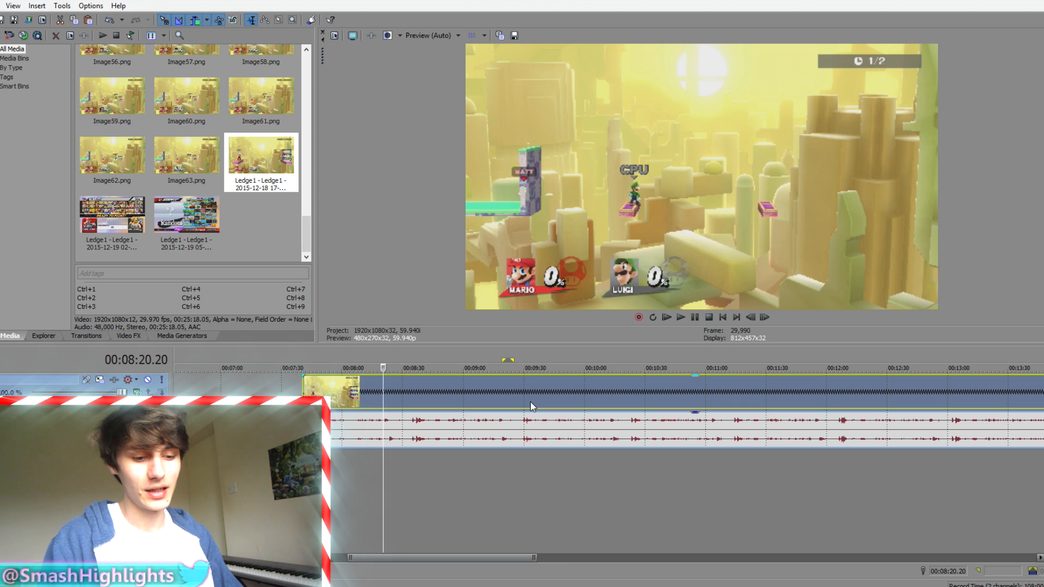
# - Split the recording at 00:07:57.36, where Mario grabs the small platform's ledge, and delete everything before the cut
pyautogui.click(465, 399)
pyautogui.click(429, 394)
pyautogui.click(373, 394)
pyautogui.click(354, 394)
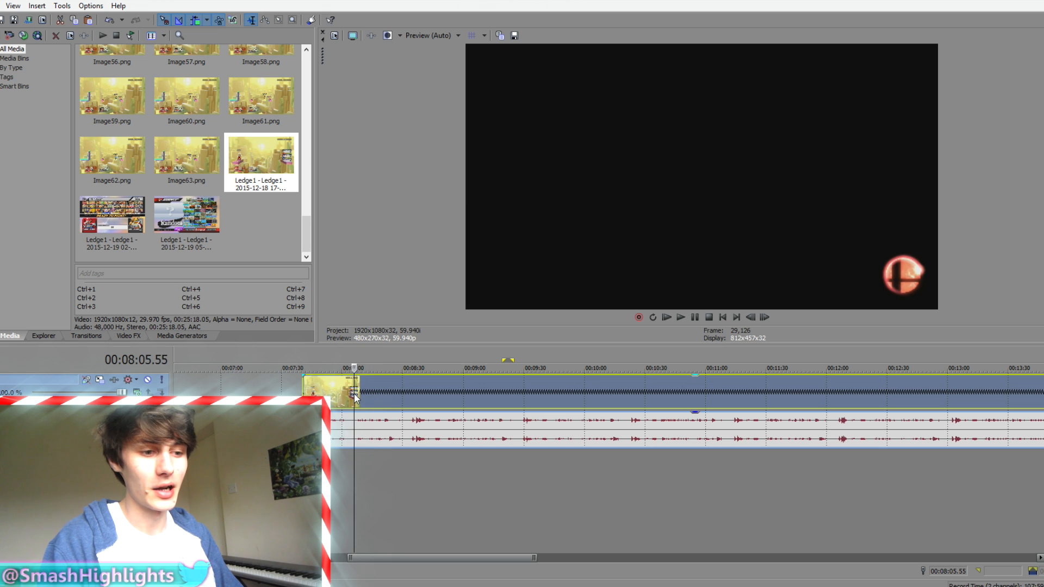
pyautogui.click(341, 394)
pyautogui.click(333, 393)
pyautogui.scroll(3, 342, 393)
pyautogui.press('space')
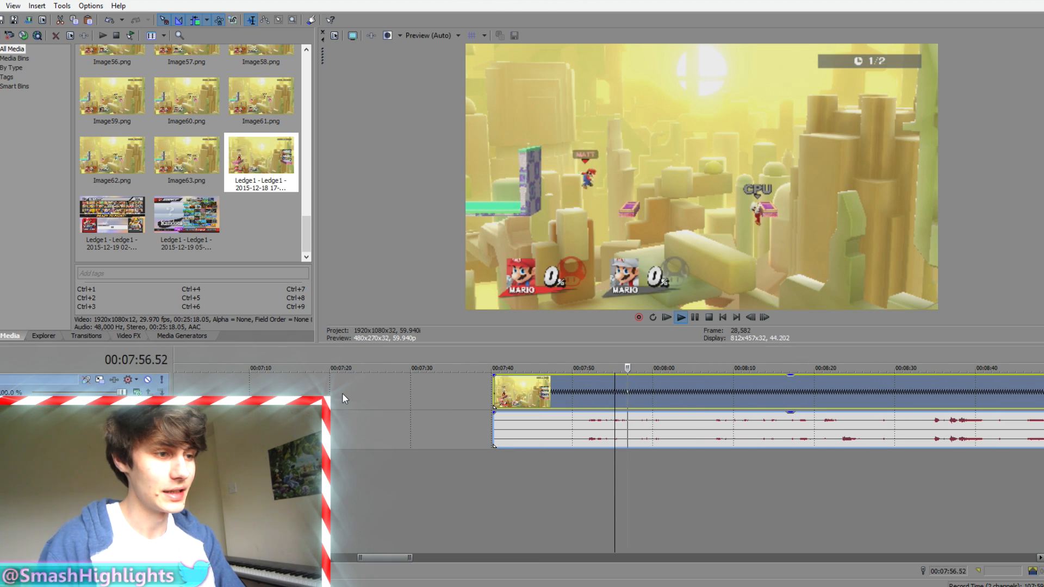
pyautogui.press('Return')
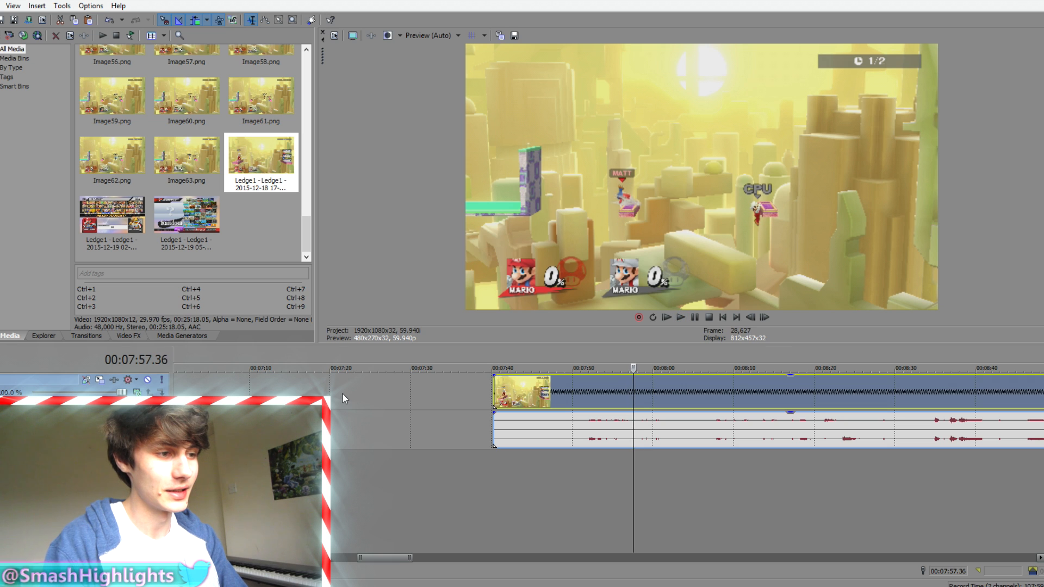
pyautogui.scroll(5, 341, 393)
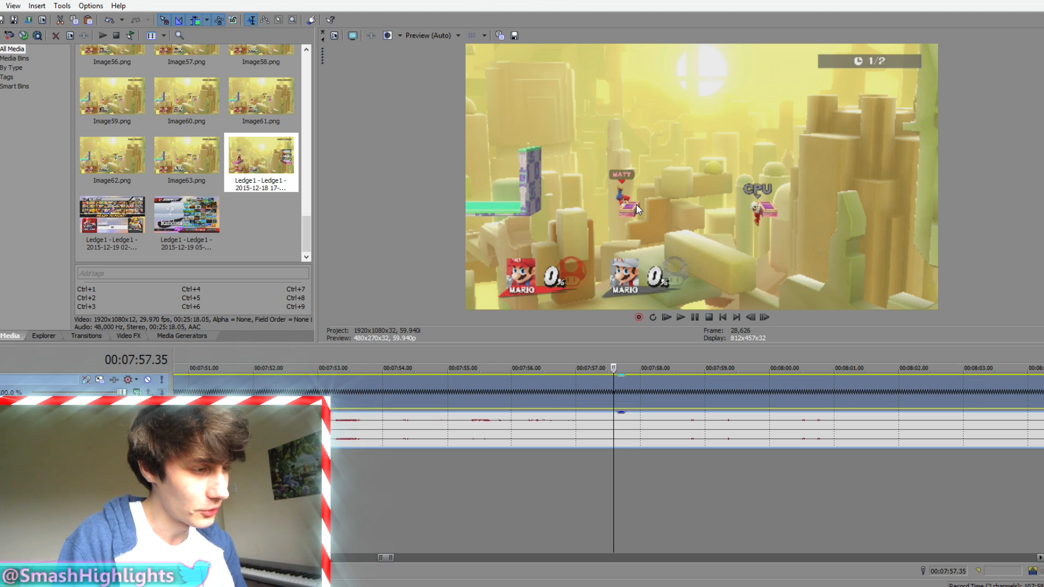
pyautogui.press('Up')
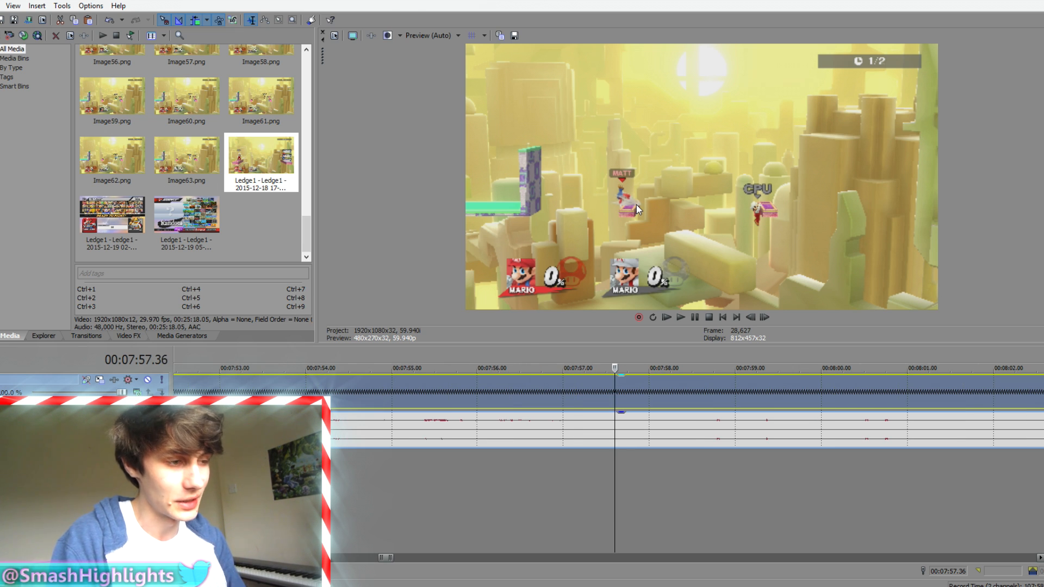
pyautogui.press('s')
pyautogui.click(556, 396)
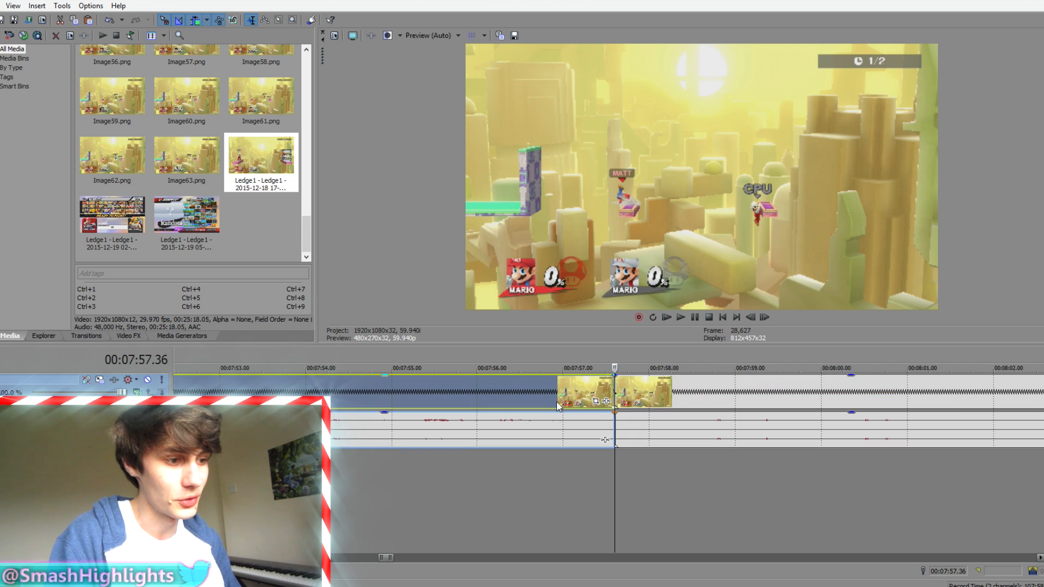
pyautogui.press('Delete')
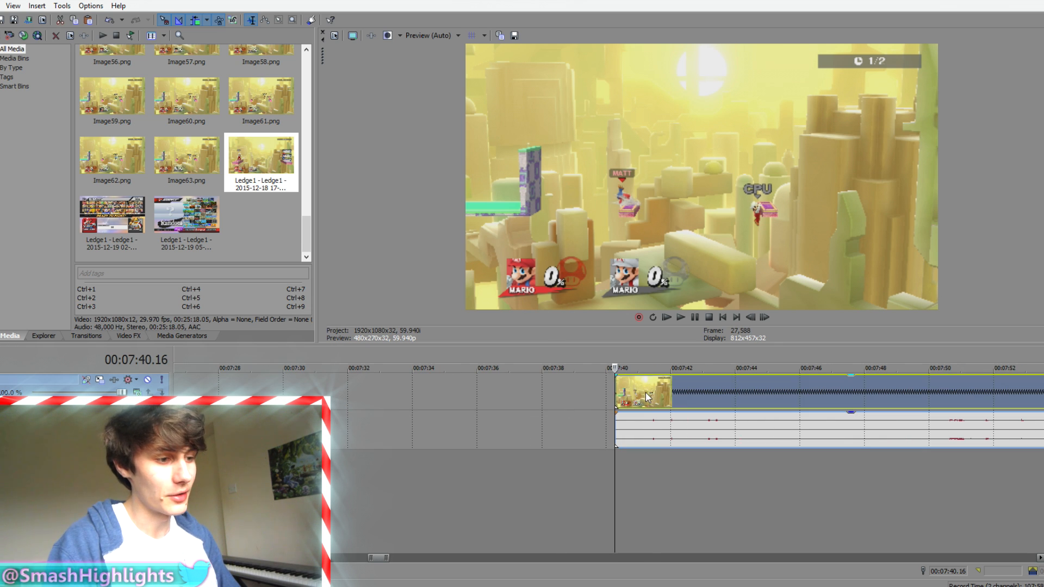
# - Split off about the first second of the recording and move that short segment earlier on the timeline, apart from the rest
pyautogui.click(646, 394)
pyautogui.press('s')
pyautogui.moveTo(629, 395)
pyautogui.mouseDown()
pyautogui.moveTo(521, 394)
pyautogui.moveTo(634, 404)
pyautogui.mouseUp()
pyautogui.click(635, 403)
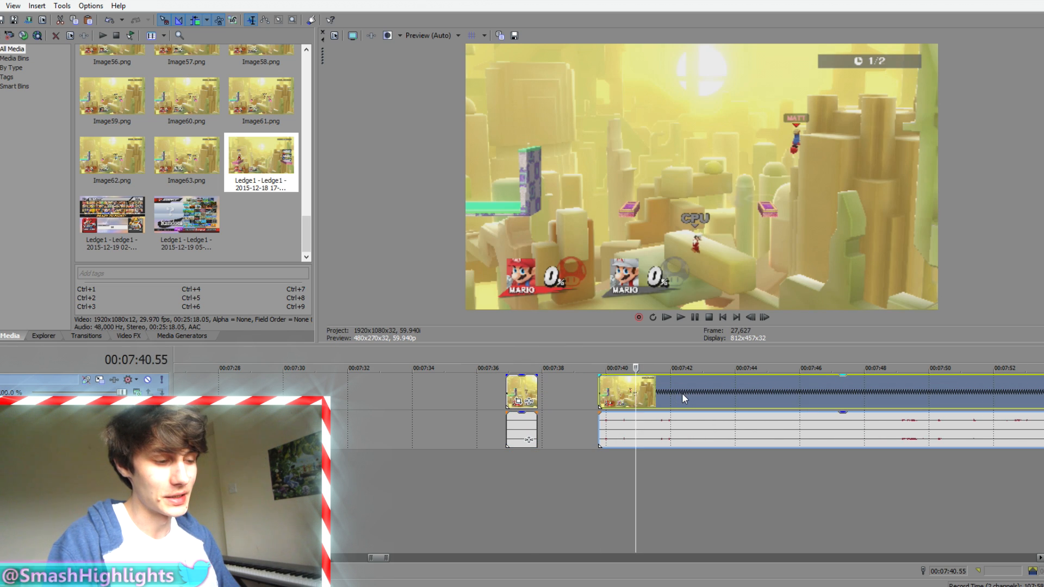
# - Split the remaining recording at 00:08:04.57, where Mario grabs the ledge with Luigi as the CPU, and delete the part before it
pyautogui.click(682, 393)
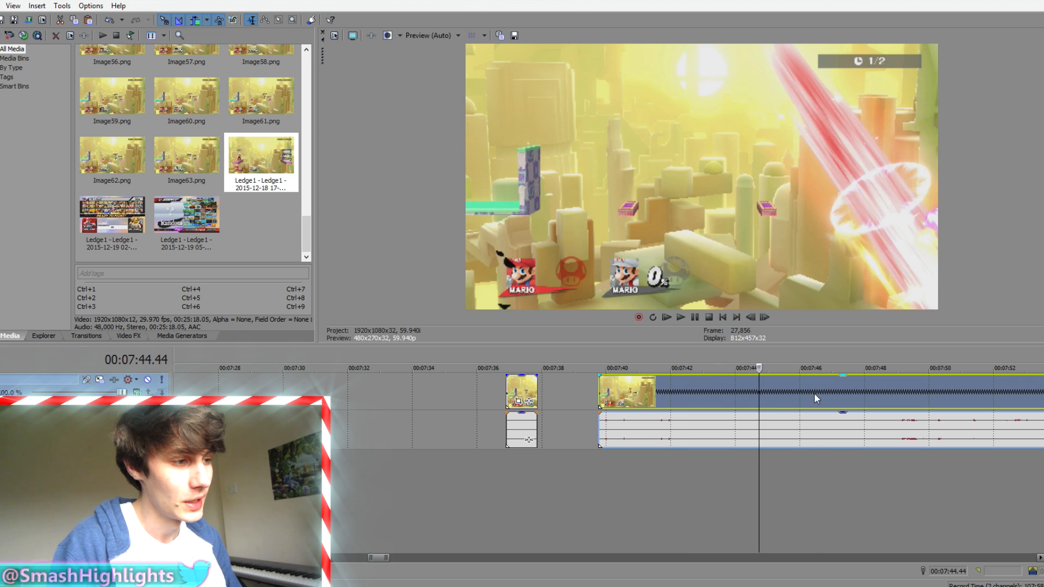
pyautogui.moveTo(919, 391); pyautogui.dragTo(879, 398)
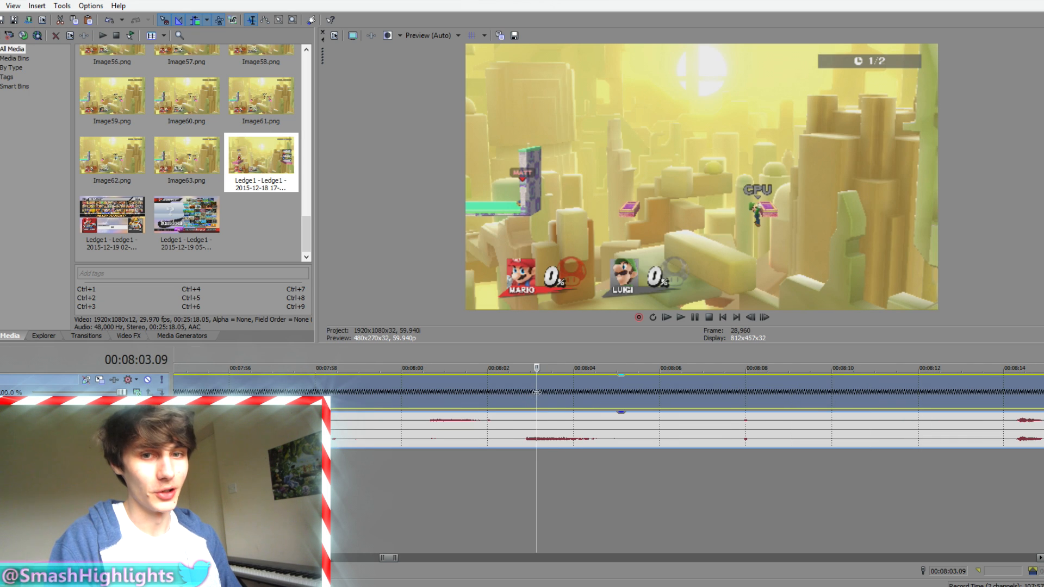
pyautogui.click(563, 397)
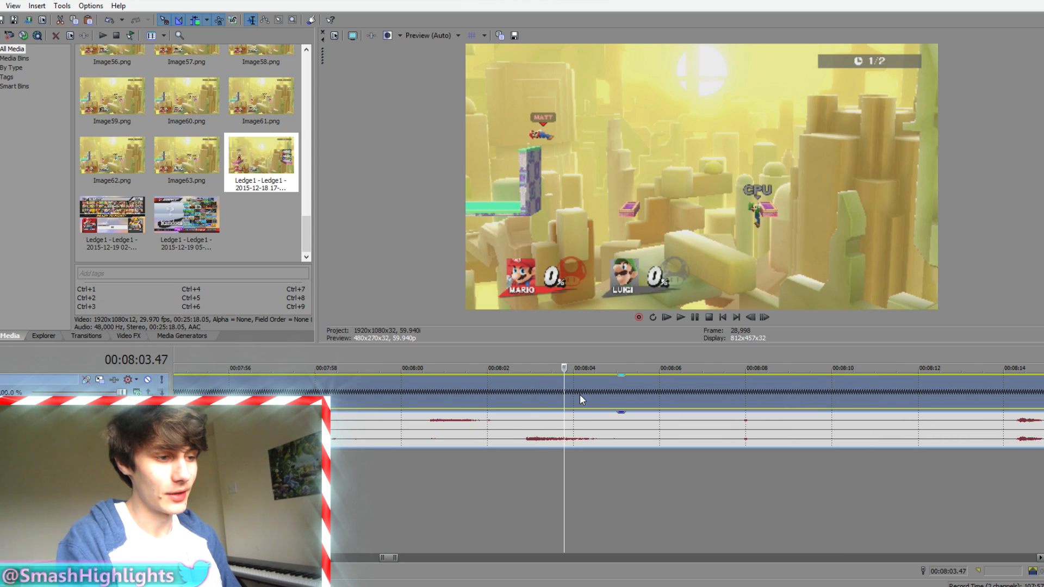
pyautogui.click(585, 395)
pyautogui.press('Right')
pyautogui.press('Right')
pyautogui.press('Right')
pyautogui.press('Right')
pyautogui.press('Right')
pyautogui.press('Right')
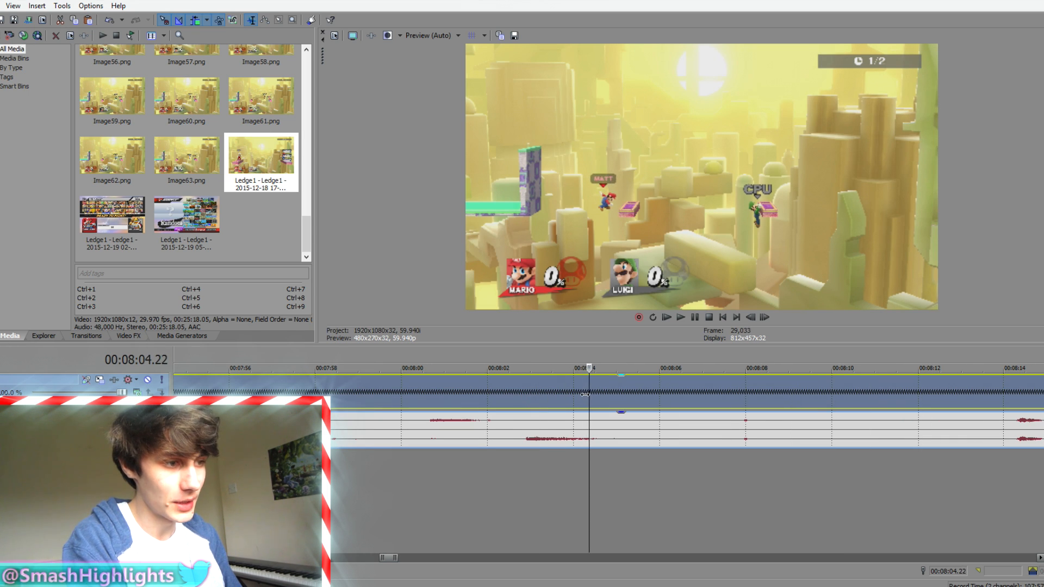
pyautogui.press('Right')
pyautogui.press('Right')
pyautogui.press('Right')
pyautogui.press('Right')
pyautogui.press('Right')
pyautogui.press('Right')
pyautogui.press('Right')
pyautogui.press('Right')
pyautogui.press('Right')
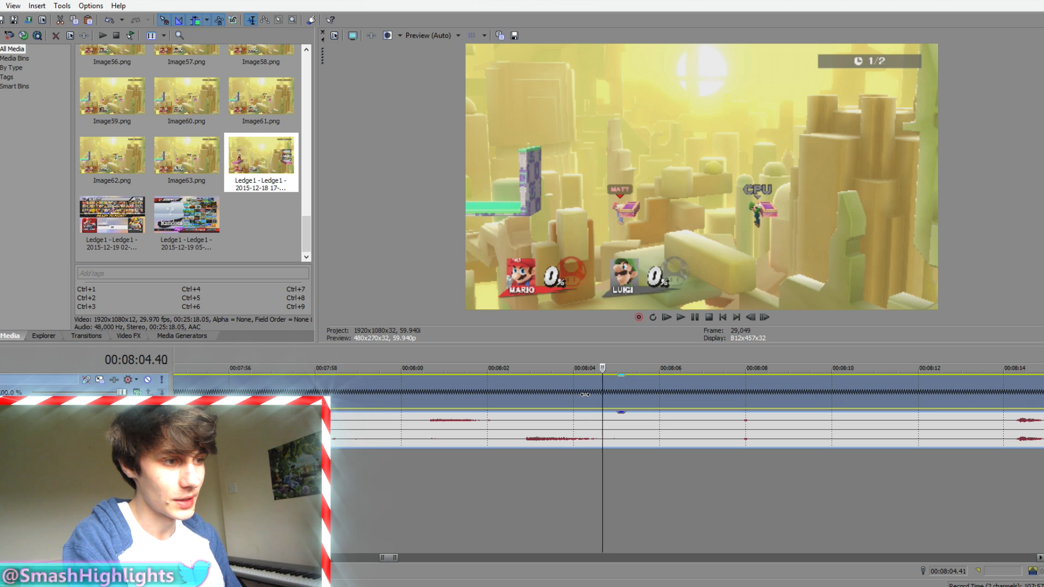
pyautogui.press('Right')
pyautogui.press('Right')
pyautogui.press('Right')
pyautogui.press('Right')
pyautogui.press('Right')
pyautogui.press('Right')
pyautogui.press('Right')
pyautogui.press('Right')
pyautogui.press('Right')
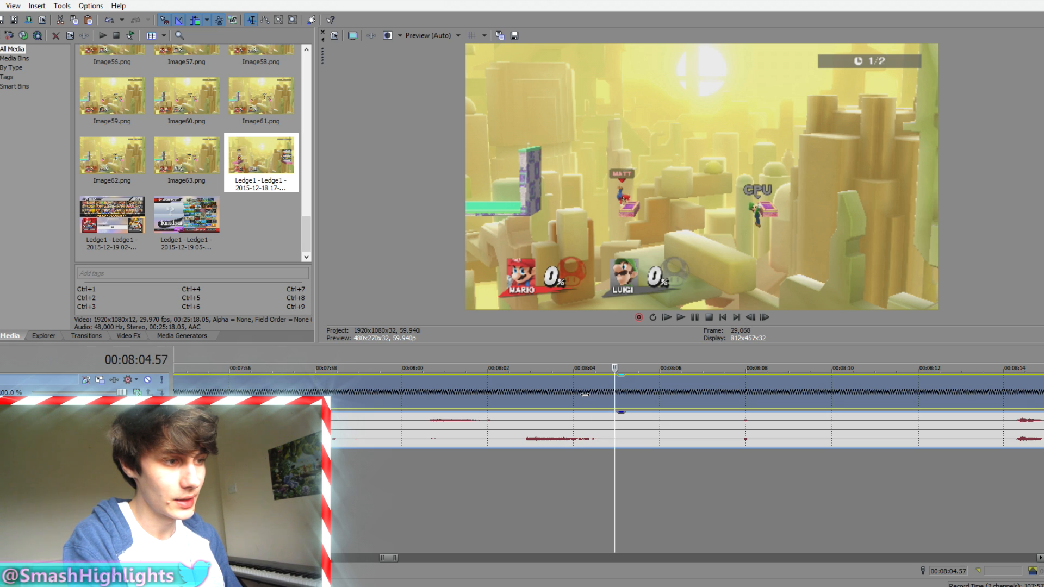
pyautogui.press('s')
pyautogui.click(542, 395)
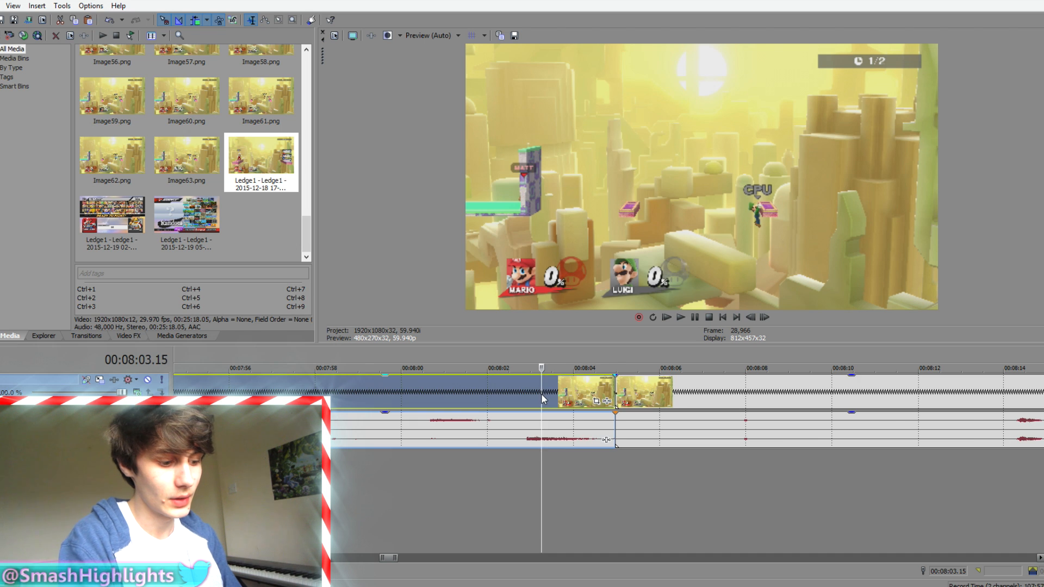
pyautogui.press('Delete')
pyautogui.scroll(-2, 535, 402)
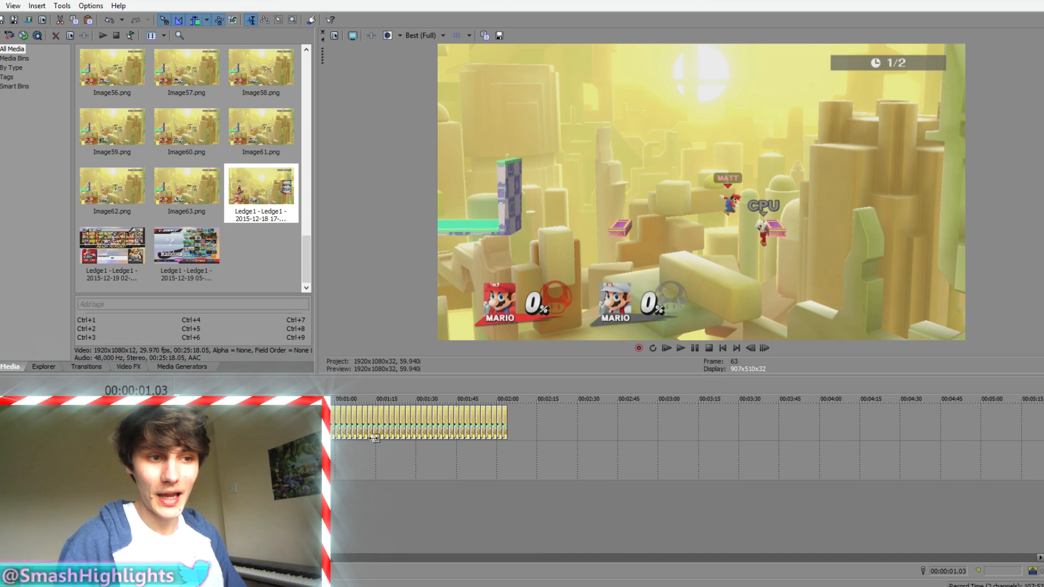
# - Cue the playhead to 00:00:01.35, where Mario hangs from the small platform's ledge, and enlarge the video preview
pyautogui.scroll(3, 367, 462)
pyautogui.scroll(10, 370, 462)
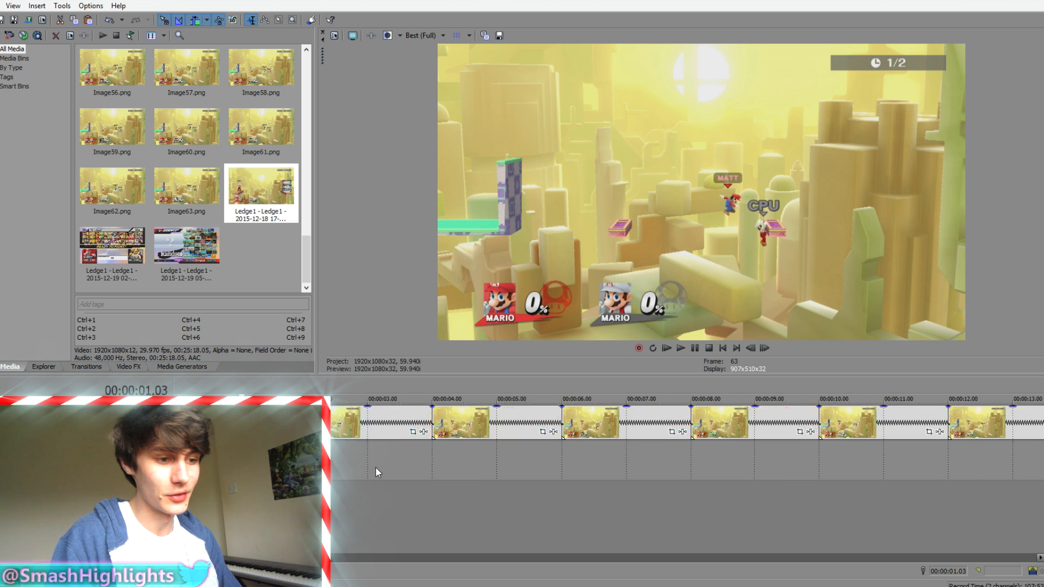
pyautogui.click(632, 451)
pyautogui.press('space')
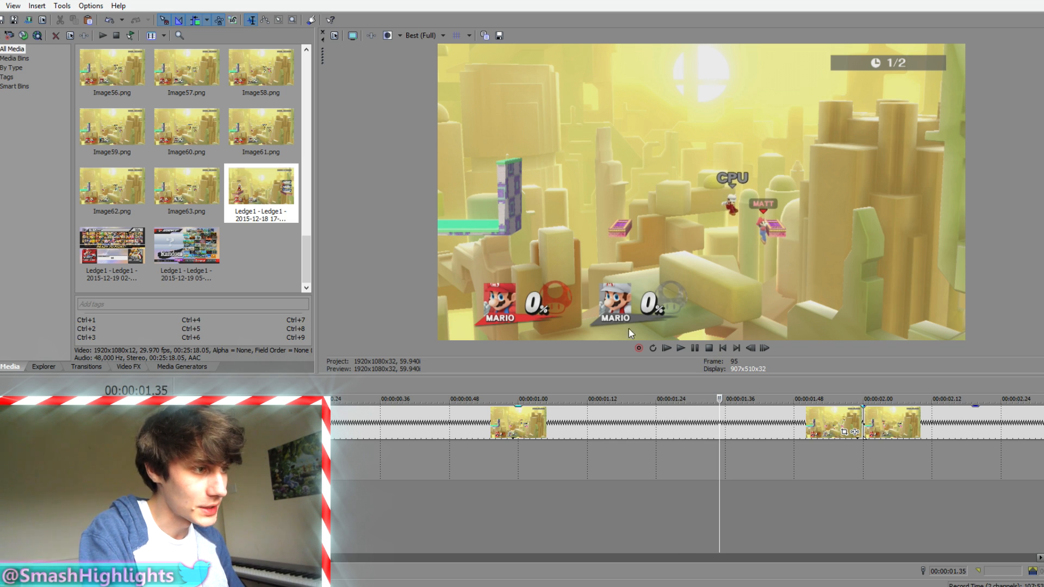
pyautogui.moveTo(609, 372); pyautogui.dragTo(608, 456)
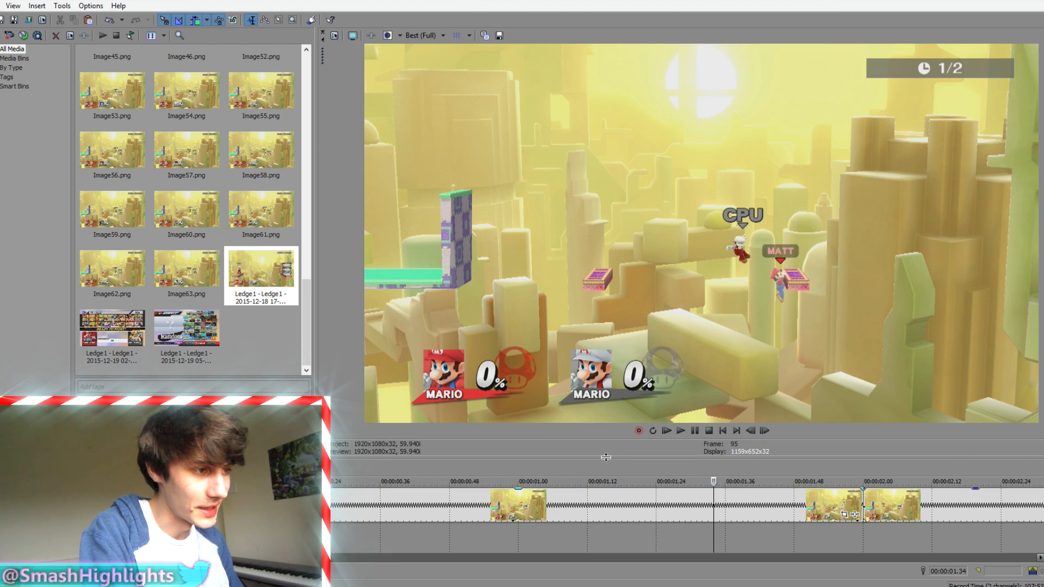
pyautogui.press('Left')
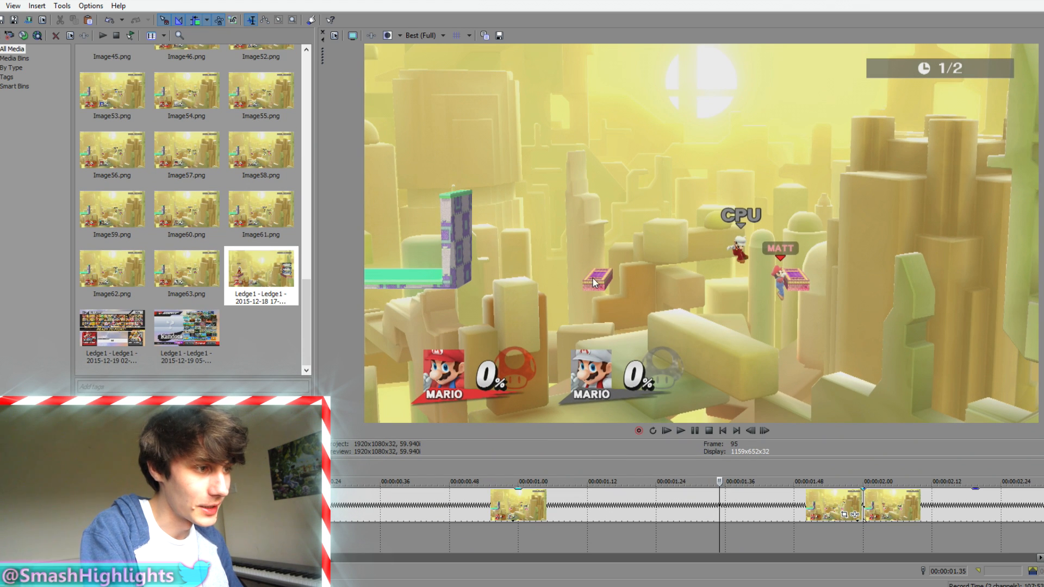
# - Start saving a PNG snapshot of the current frame and browse the existing images in the TrumpHeight1 folder
pyautogui.click(500, 35)
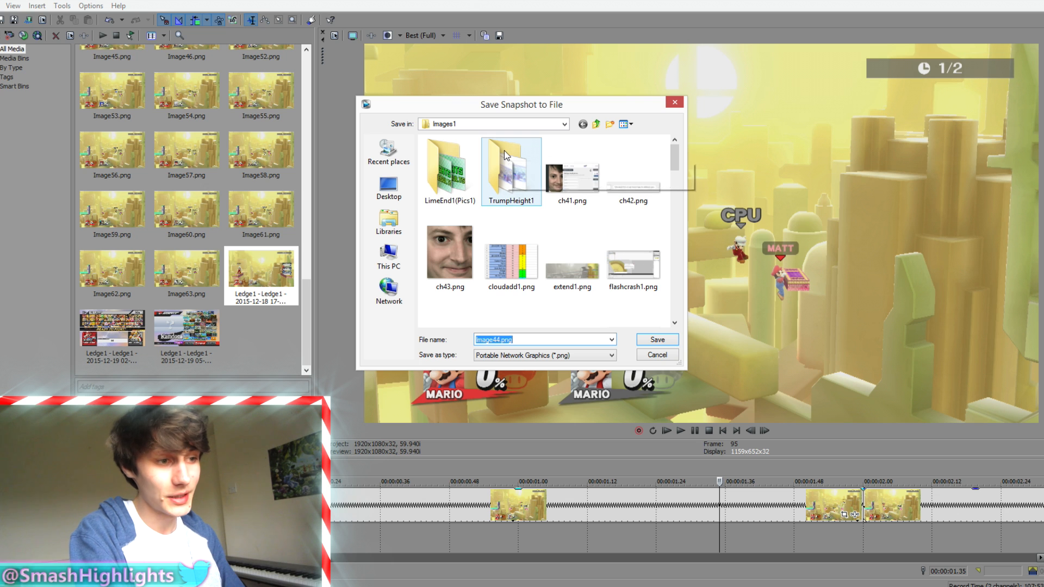
pyautogui.scroll(-1, 677, 173)
pyautogui.scroll(1, 677, 173)
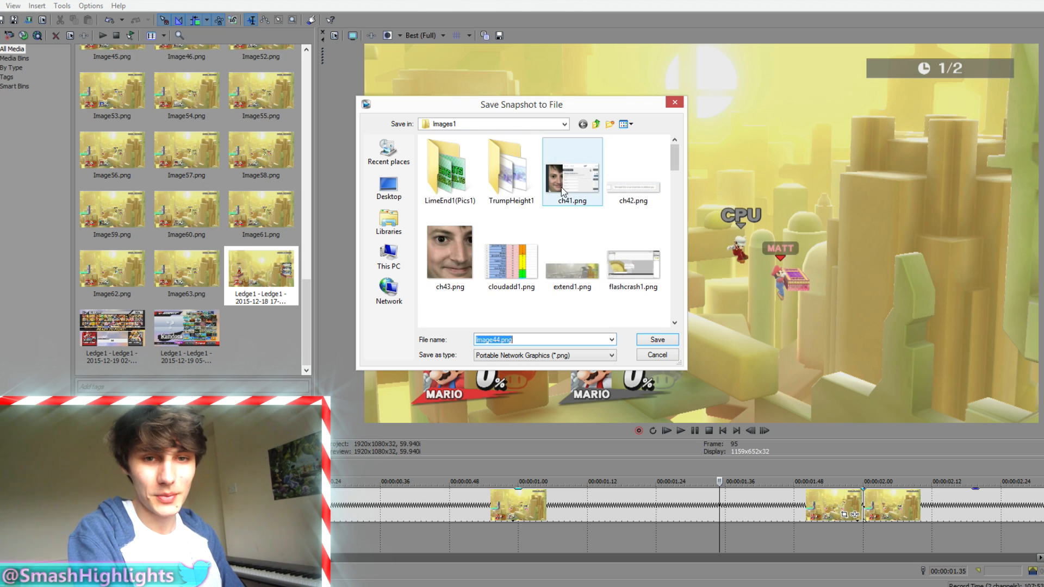
pyautogui.doubleClick(509, 169)
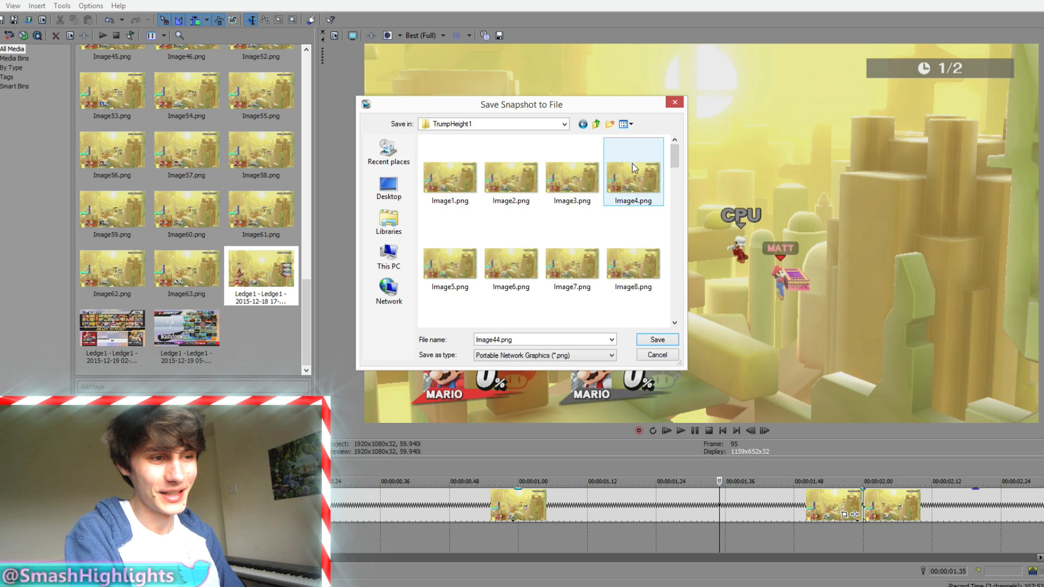
pyautogui.moveTo(675, 155); pyautogui.dragTo(676, 308)
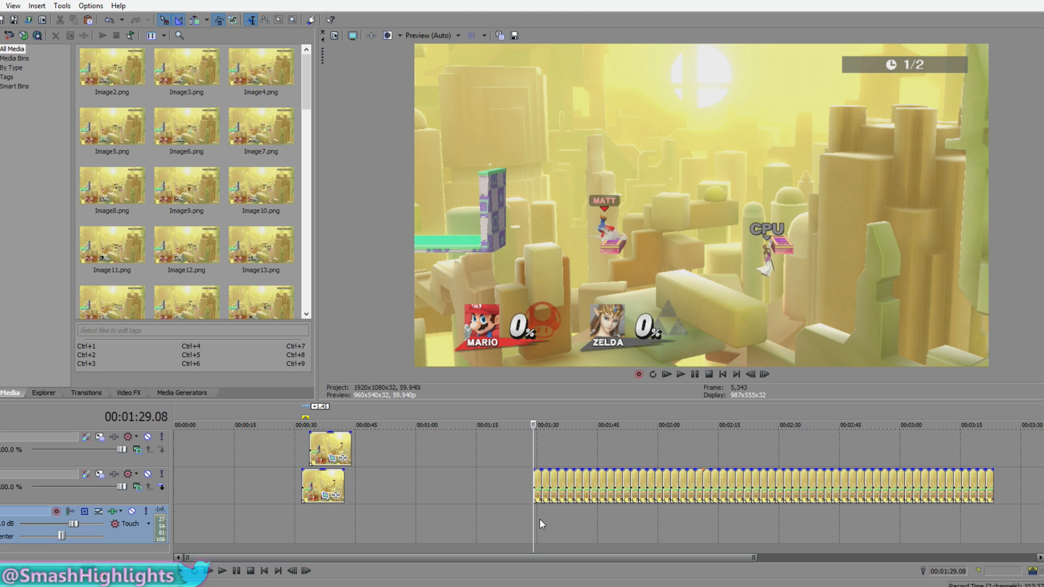
pyautogui.click(550, 518)
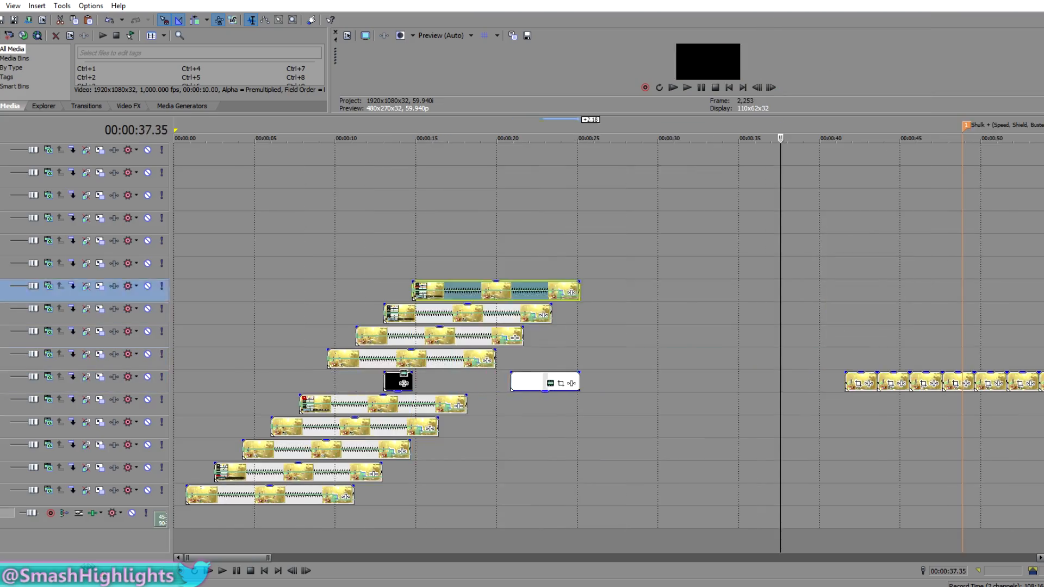
pyautogui.rightClick(558, 310)
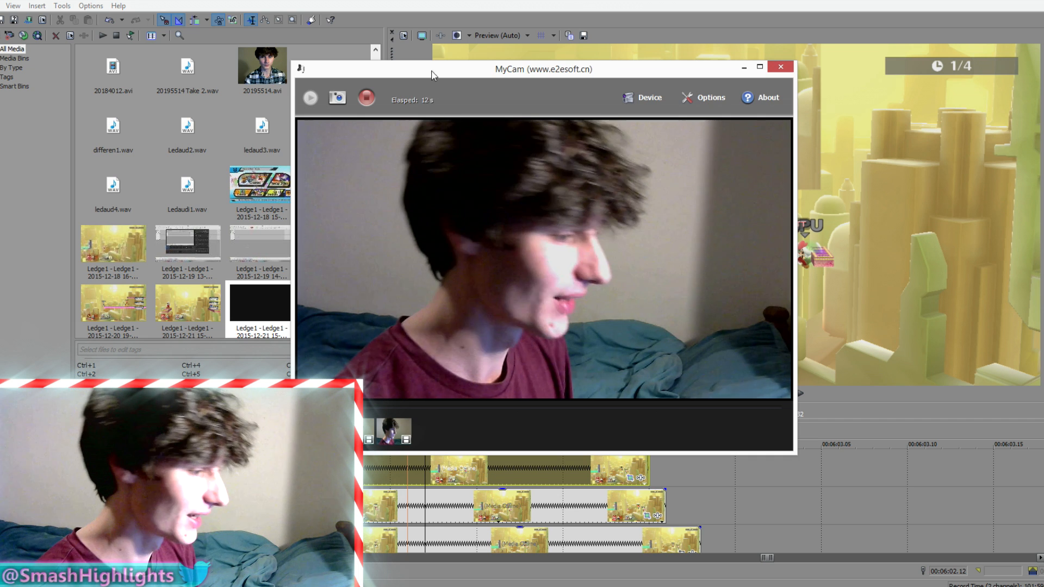
# - Compare the three stacked ledge-grab clips frame by frame between 00:06:02.13 and 00:06:02.27, returning to 00:06:02.24
pyautogui.click(432, 23)
pyautogui.click(441, 484)
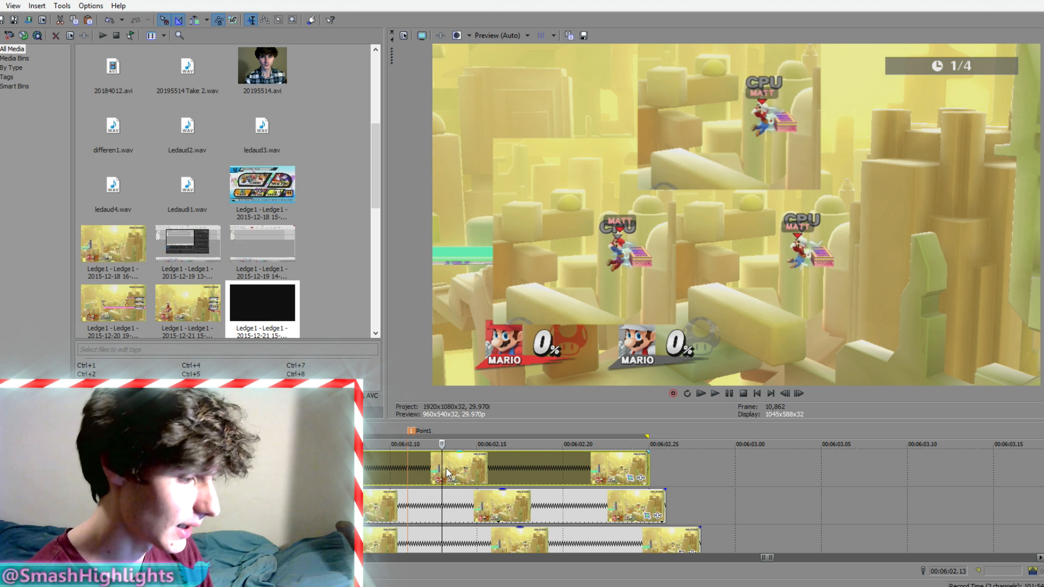
pyautogui.press('Right')
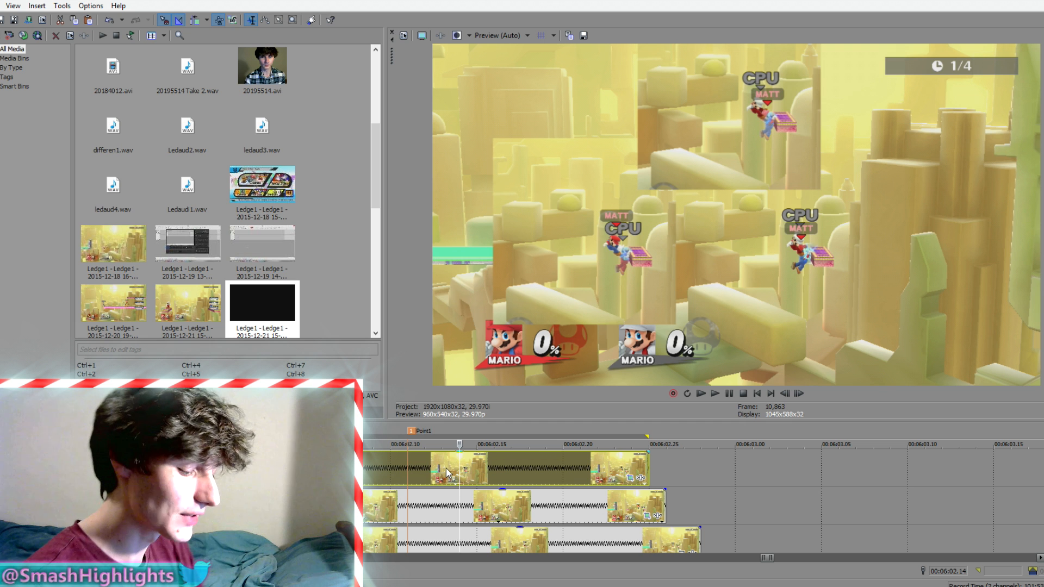
pyautogui.hotkey('alt', 'Right')
pyautogui.press('space')
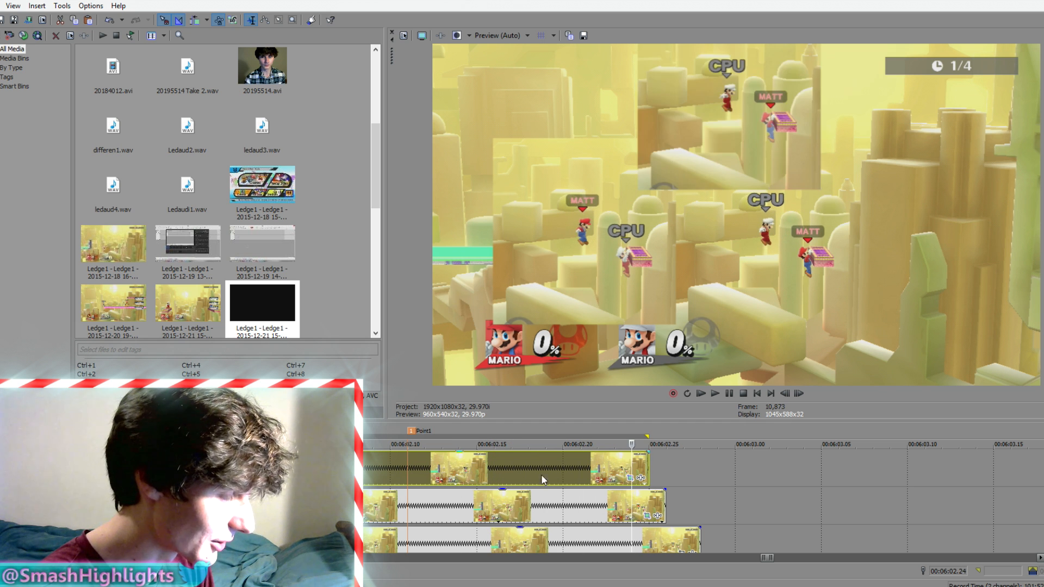
pyautogui.hotkey('alt', 'Right')
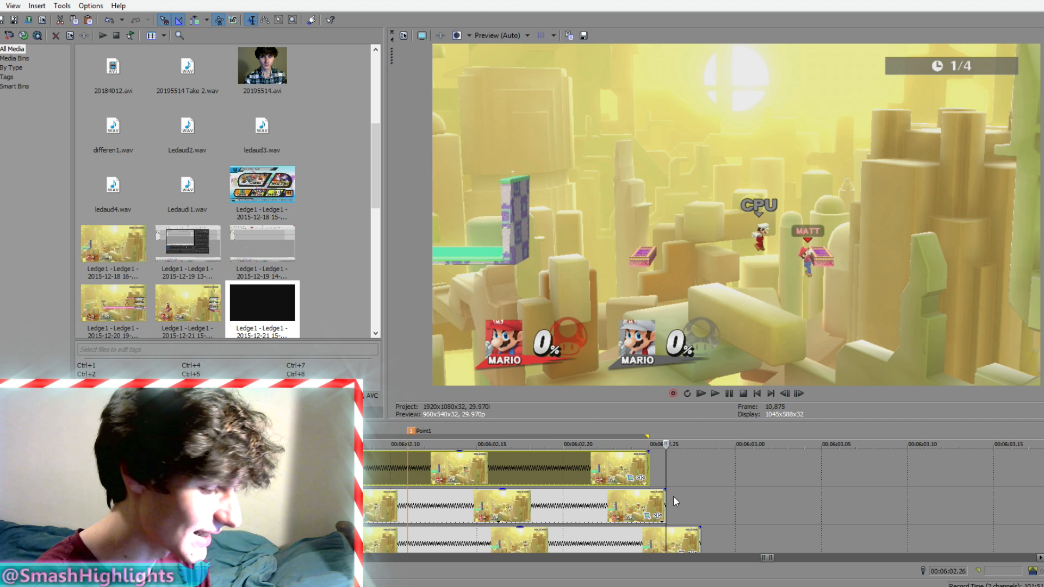
pyautogui.click(675, 471)
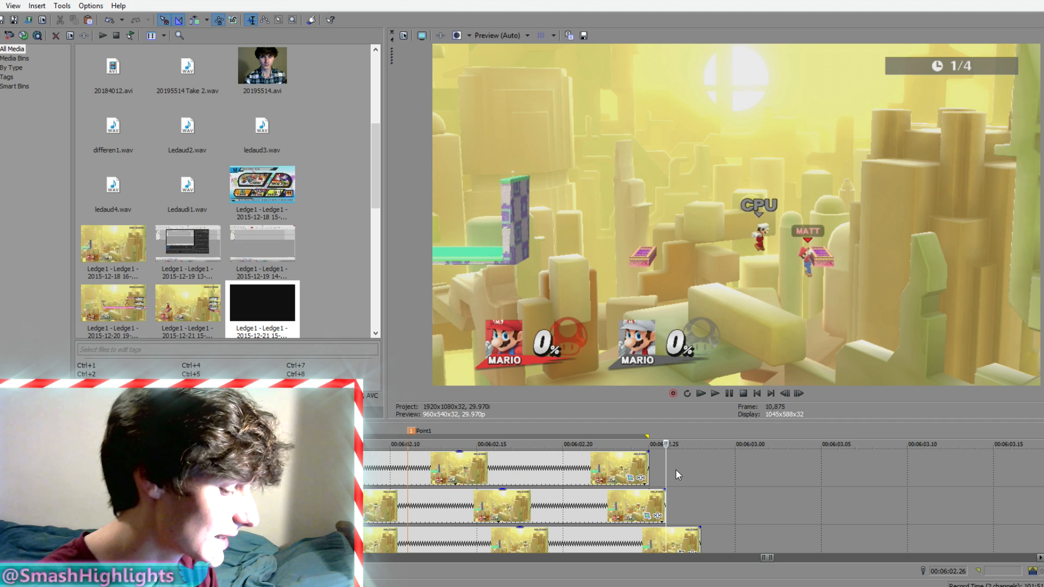
pyautogui.hotkey('alt', 'Right')
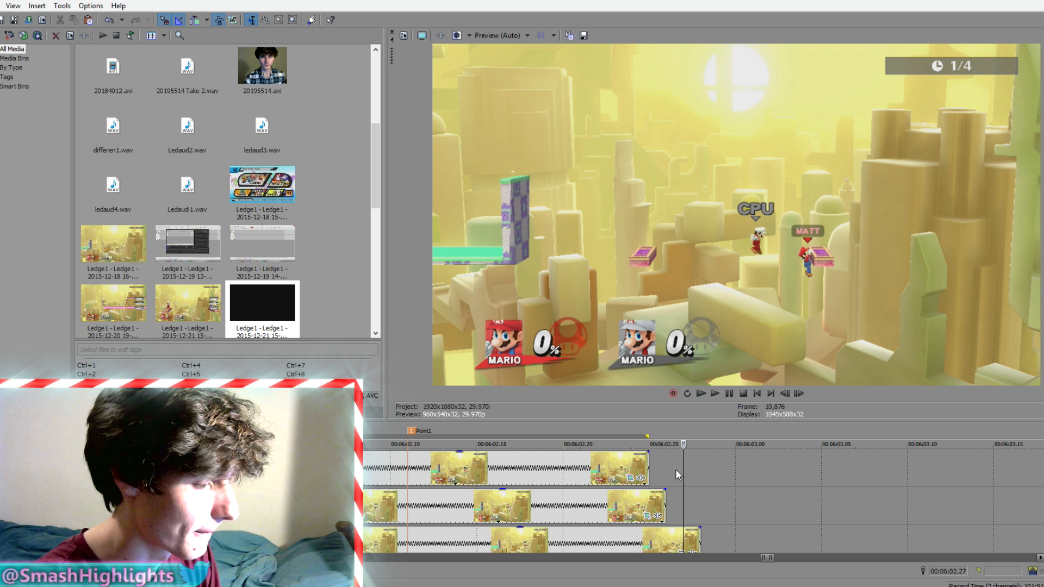
pyautogui.hotkey('alt', 'Left')
pyautogui.hotkey('alt', 'Left')
pyautogui.hotkey('alt', 'Left')
pyautogui.hotkey('alt', 'Left')
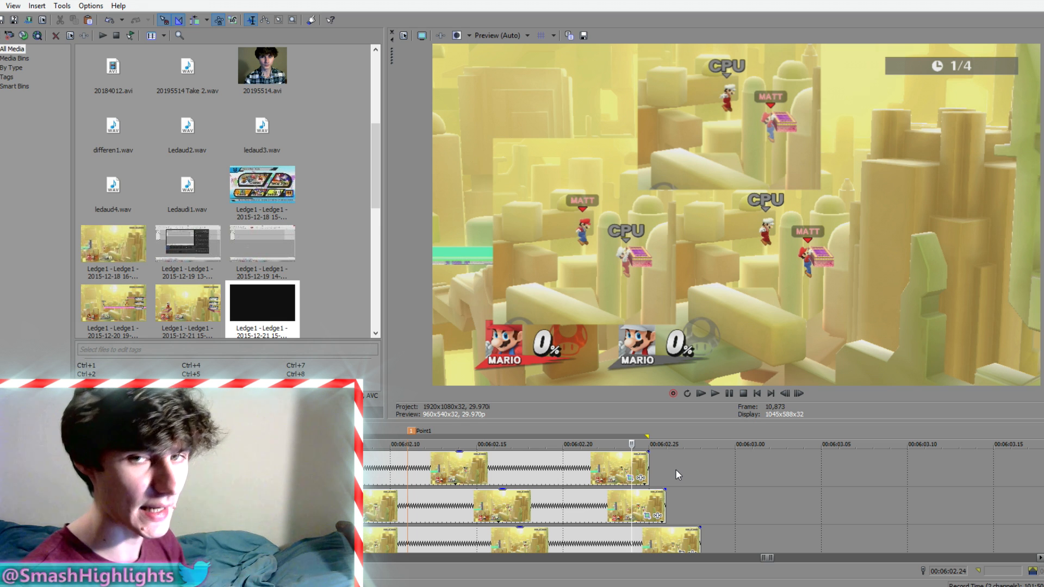
# - Review the project's earlier sections on the timeline, sampling frames between about 00:04:07 and 00:04:39
pyautogui.scroll(-2, 670, 470)
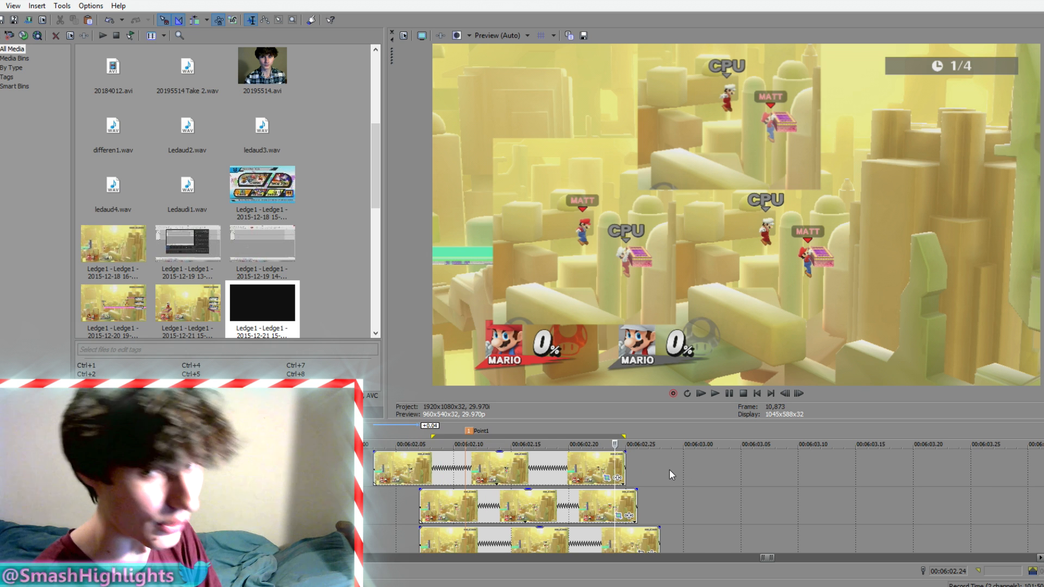
pyautogui.scroll(-4, 667, 473)
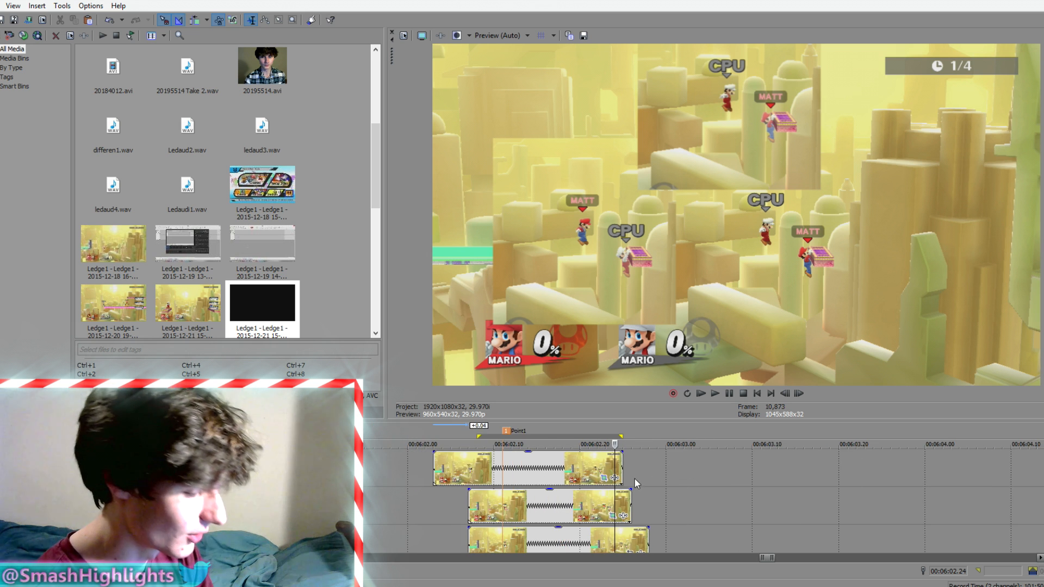
pyautogui.click(571, 477)
pyautogui.scroll(-10, 547, 481)
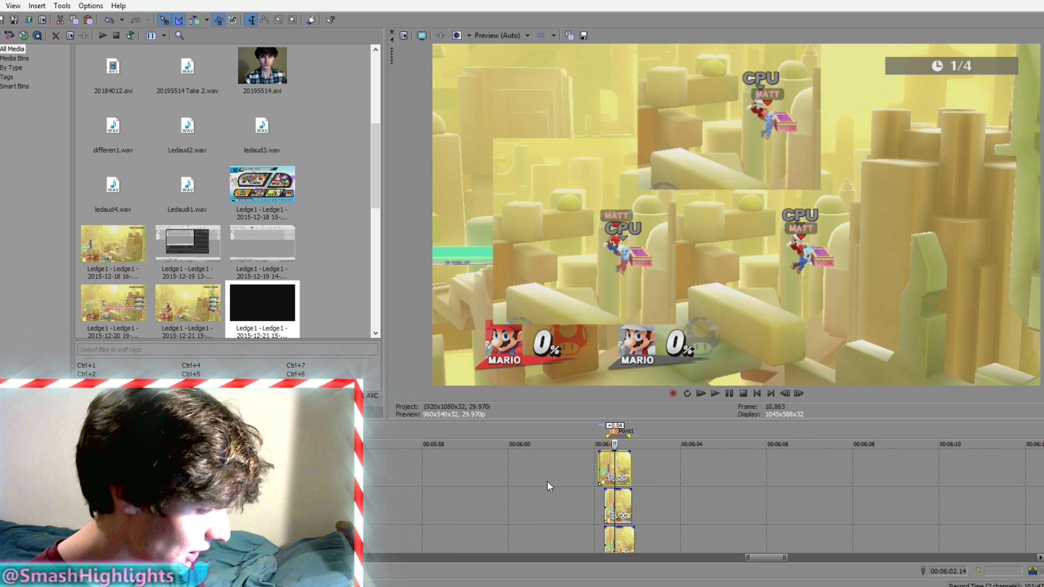
pyautogui.scroll(-4, 571, 481)
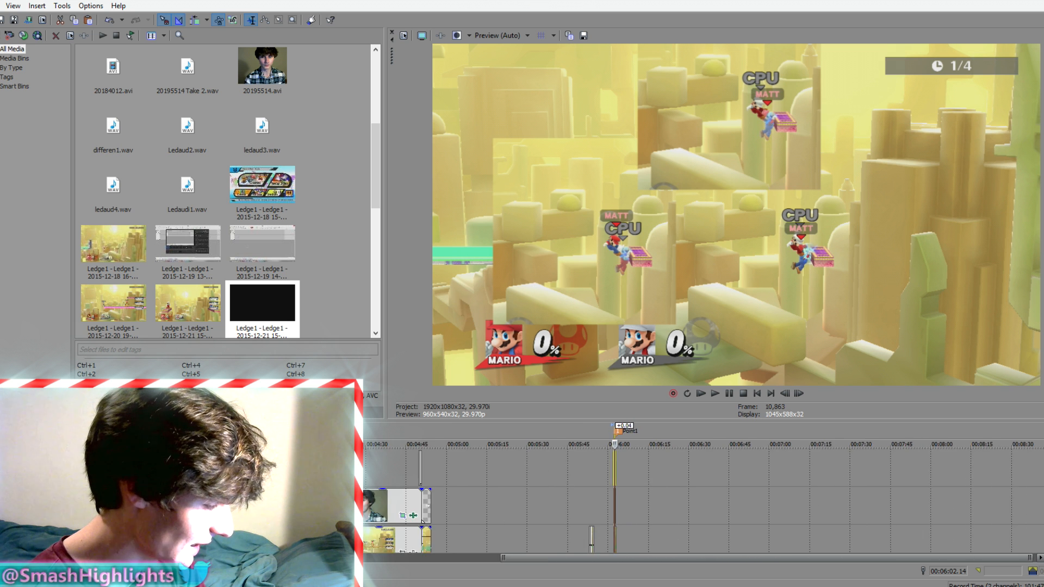
pyautogui.click(554, 465)
pyautogui.scroll(7, 552, 466)
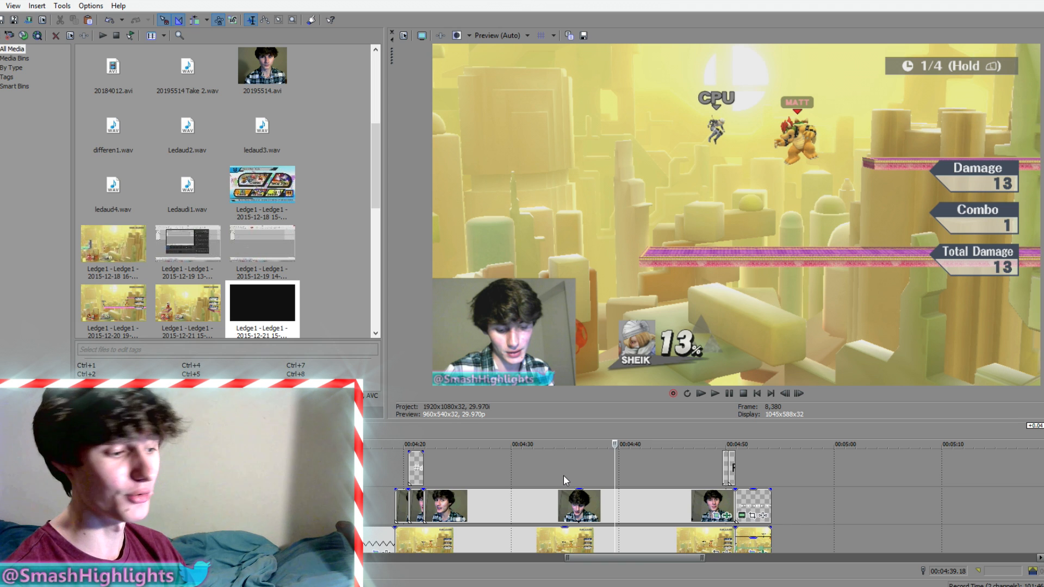
pyautogui.scroll(2, 563, 475)
pyautogui.click(529, 455)
pyautogui.scroll(-5, 523, 468)
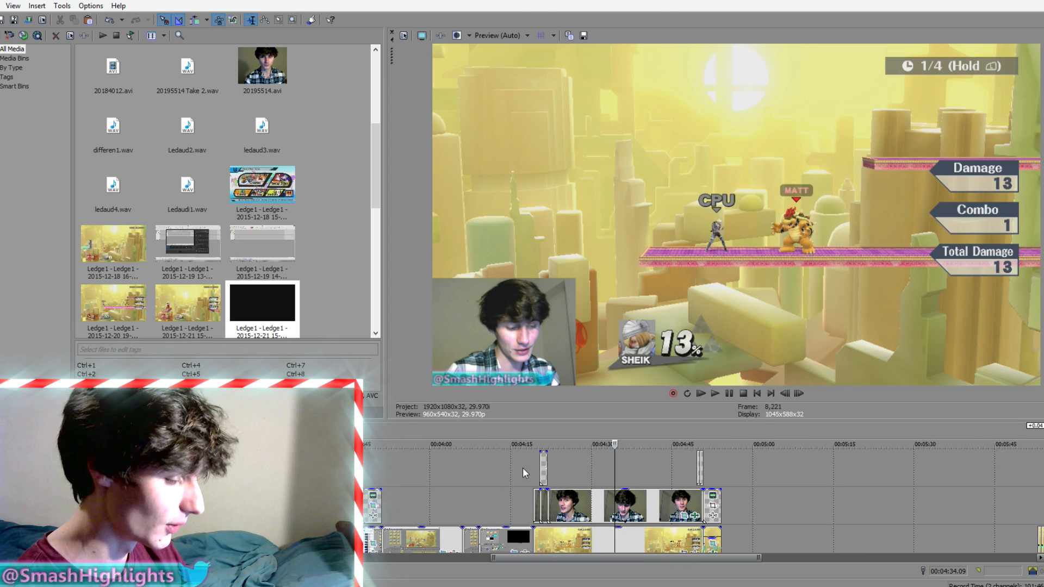
pyautogui.click(470, 456)
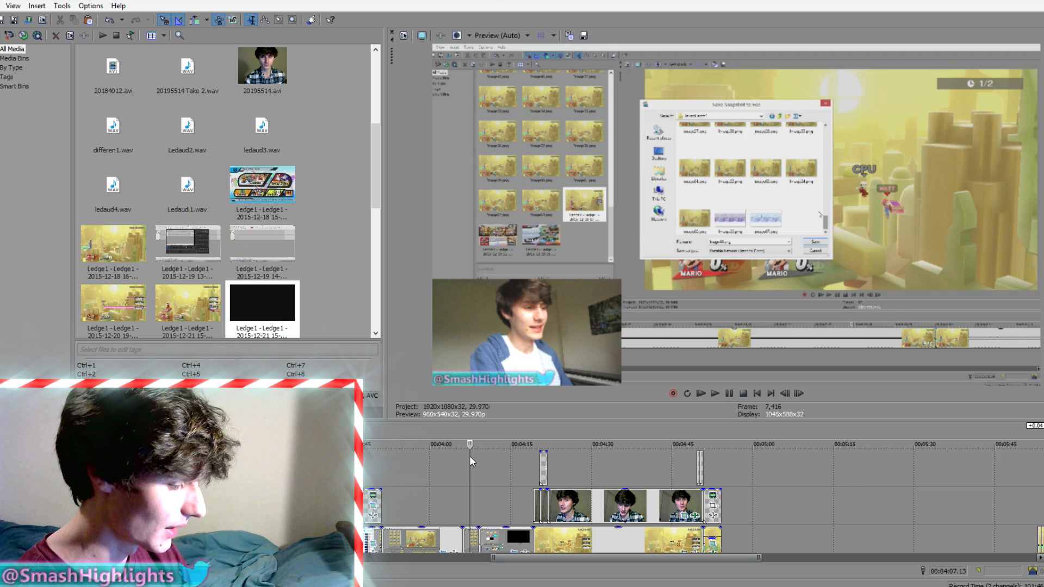
pyautogui.click(591, 458)
pyautogui.scroll(-2, 594, 463)
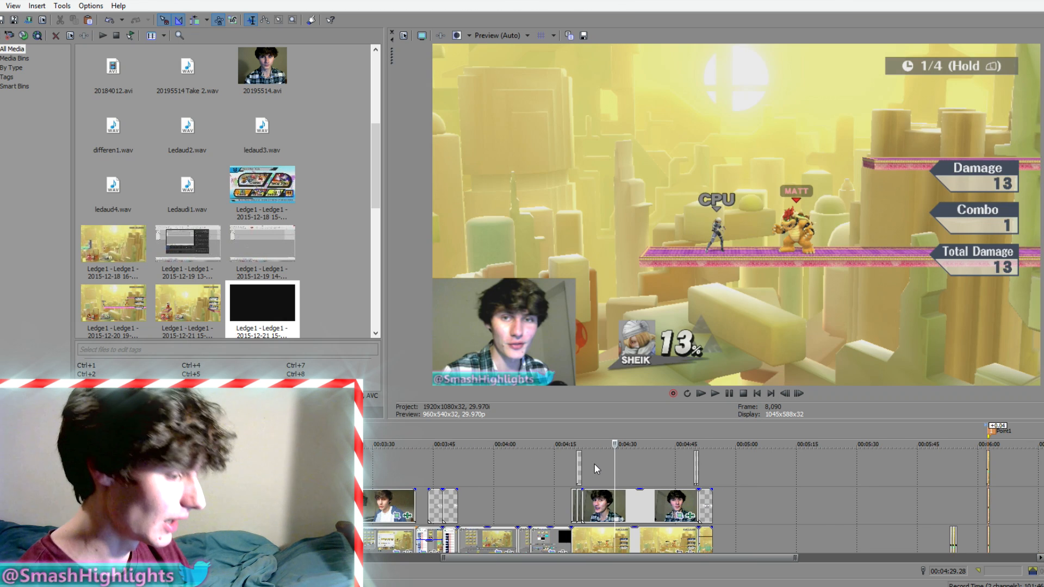
pyautogui.scroll(-2, 595, 464)
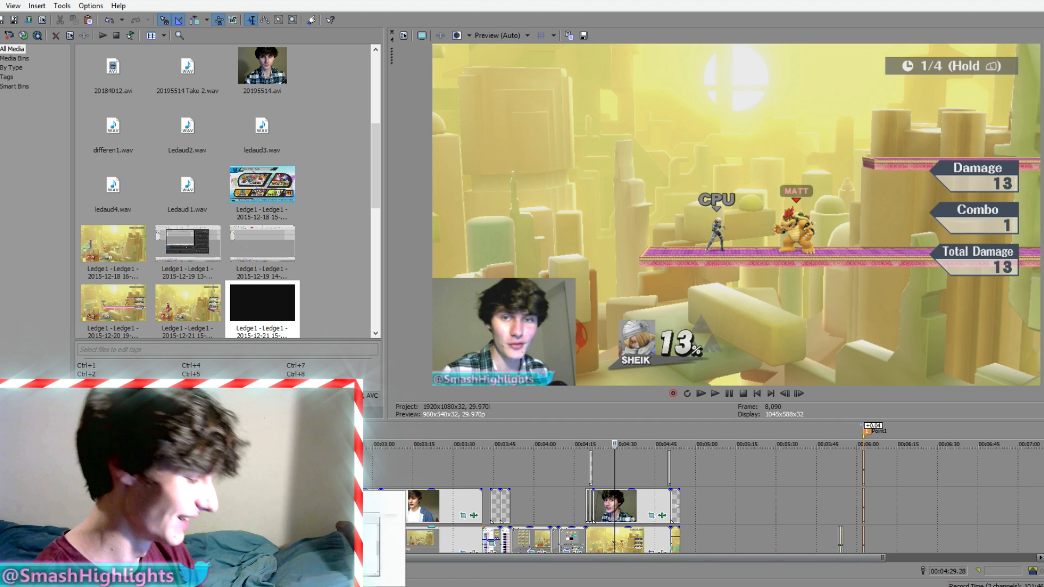
# - Switch to Flash and view the Jigglypuff caption artwork in christmasover1.fla
pyautogui.click(442, 511)
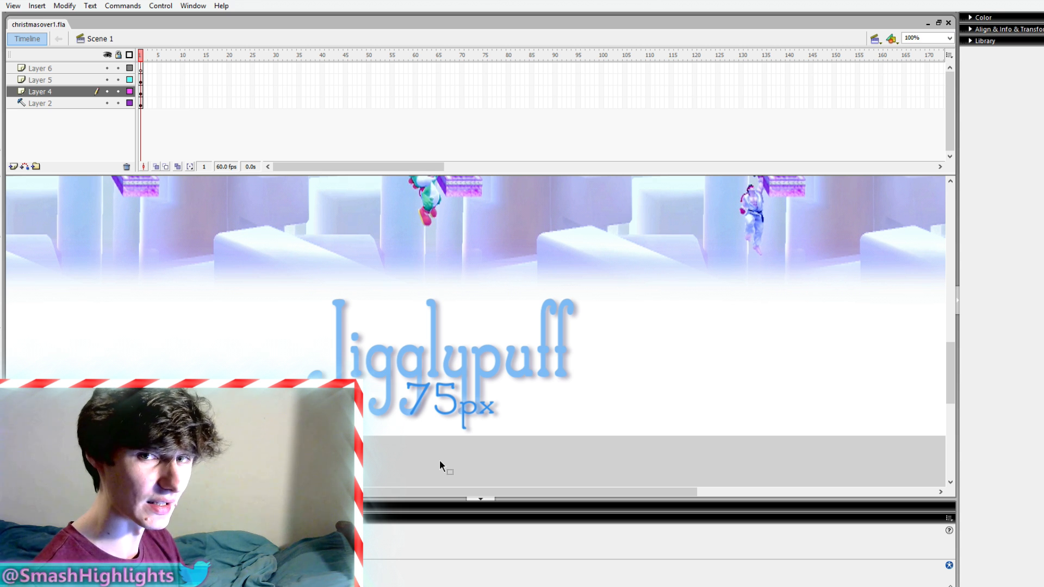
pyautogui.click(437, 366)
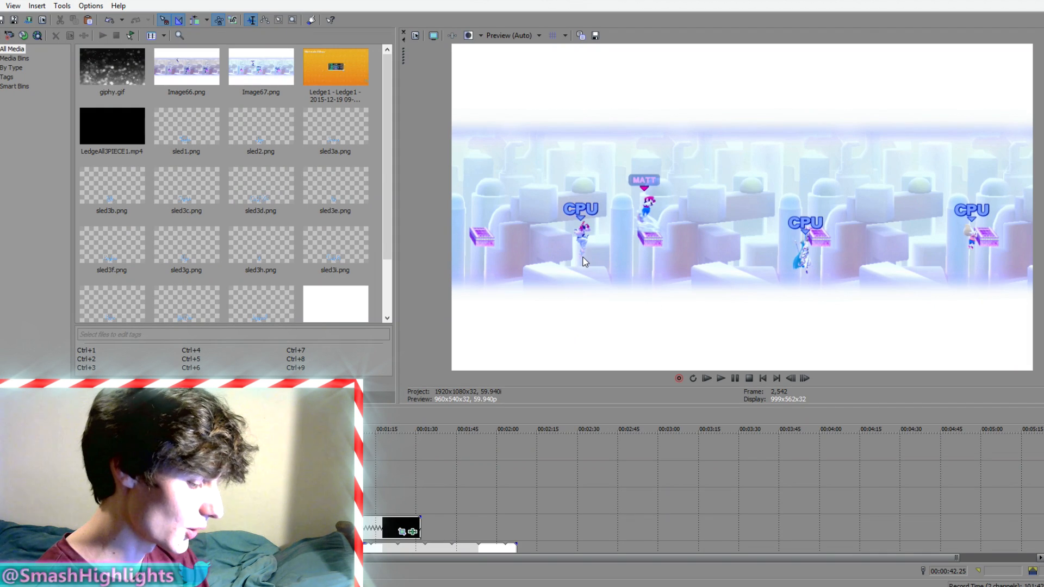
# - Examine the blue-tinted ledge comparison frame by frame from 00:00:42.27 to 00:00:42.51 in the Christmas project
pyautogui.scroll(8, 522, 491)
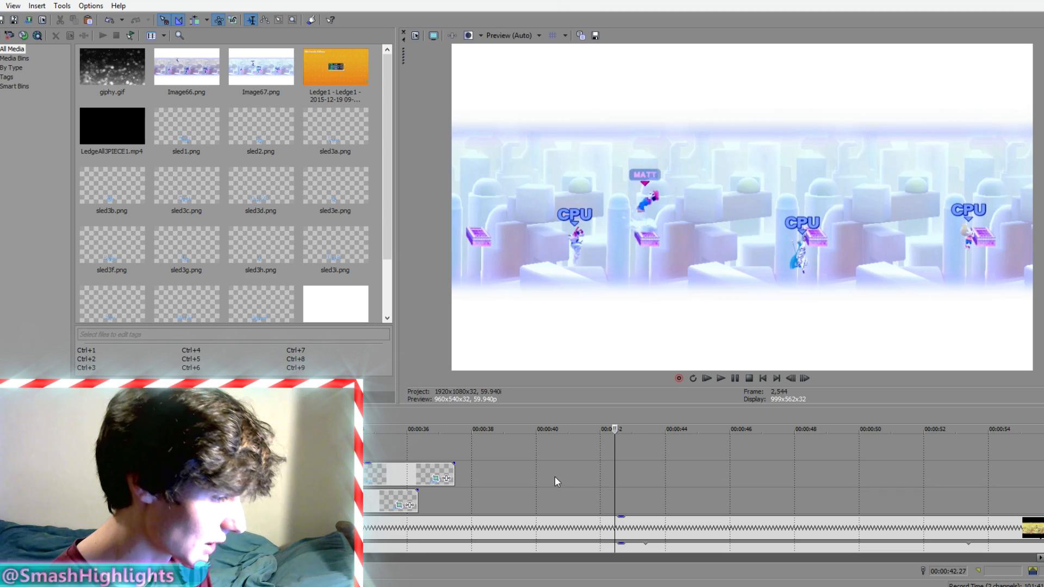
pyautogui.press('Right')
pyautogui.press('Right')
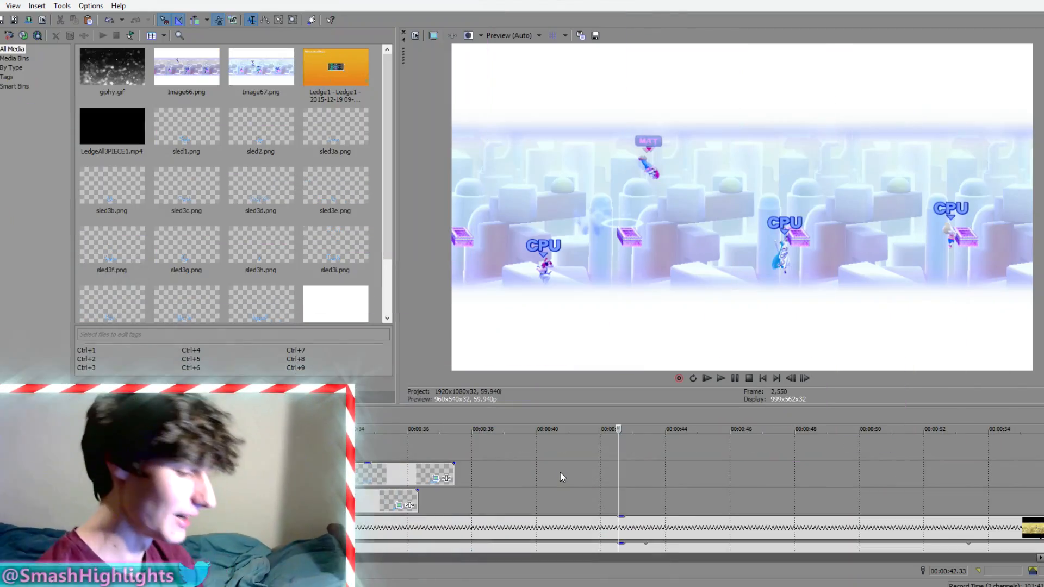
pyautogui.press('Right')
pyautogui.press('Right')
pyautogui.press('Right')
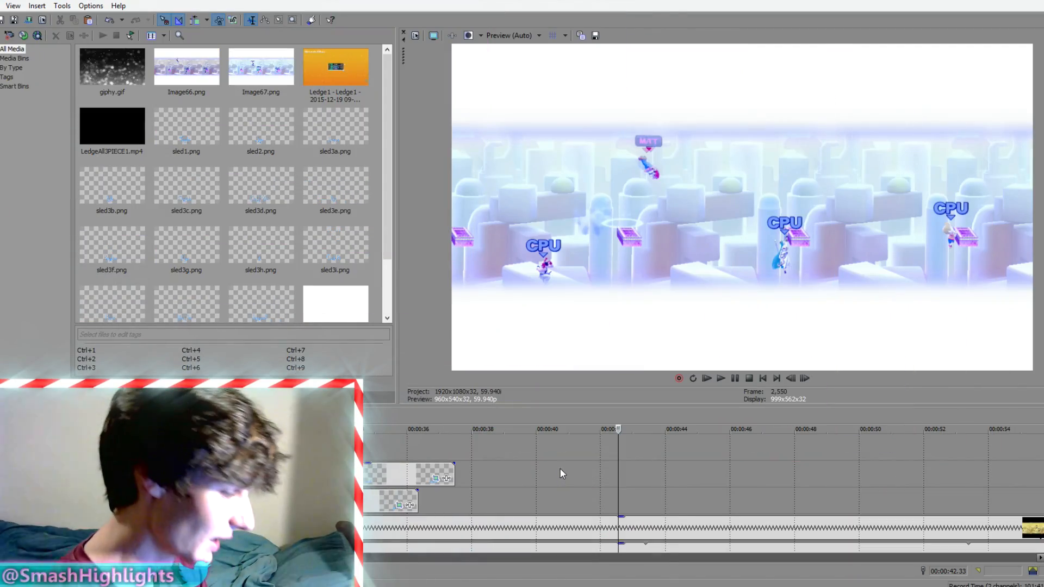
pyautogui.scroll(-5, 605, 497)
pyautogui.press('Right')
pyautogui.press('Right')
pyautogui.press('Right')
pyautogui.press('Right')
pyautogui.press('Right')
pyautogui.press('Right')
pyautogui.press('Right')
pyautogui.press('Right')
pyautogui.press('Right')
pyautogui.press('Right')
pyautogui.press('Right')
pyautogui.press('Right')
pyautogui.press('Right')
pyautogui.press('Right')
pyautogui.press('Right')
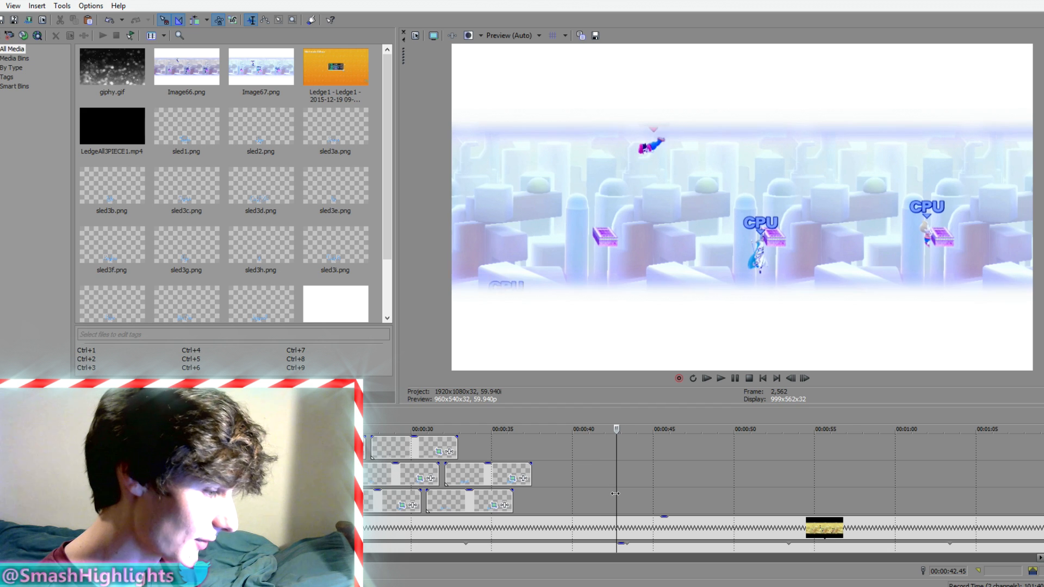
pyautogui.scroll(-4, 620, 492)
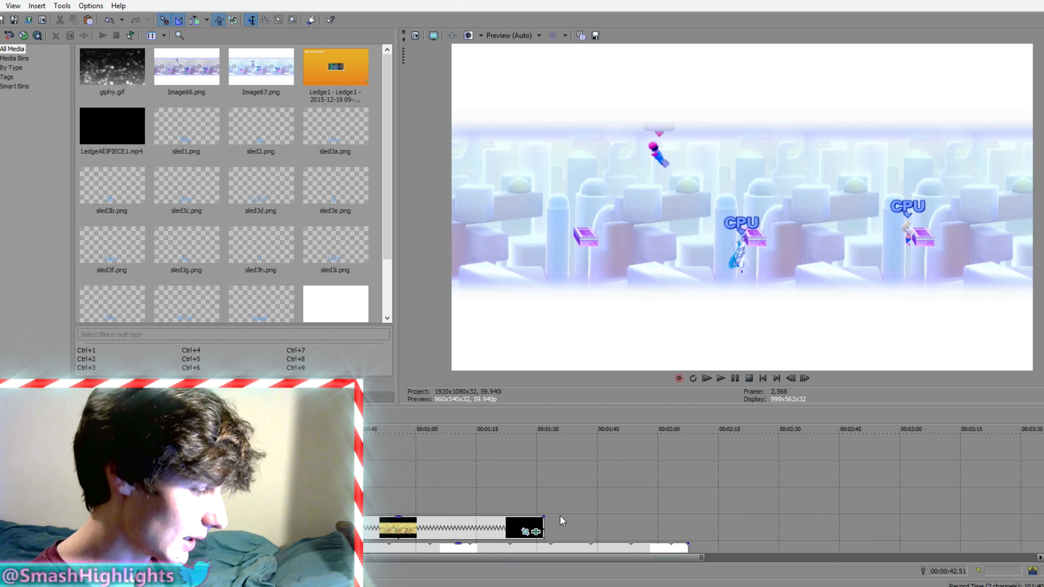
# - Open the LedgeAll3PIECE1 event's video effects and inspect its Brightness and Contrast, second Color Curves and Color Balance settings
pyautogui.click(536, 531)
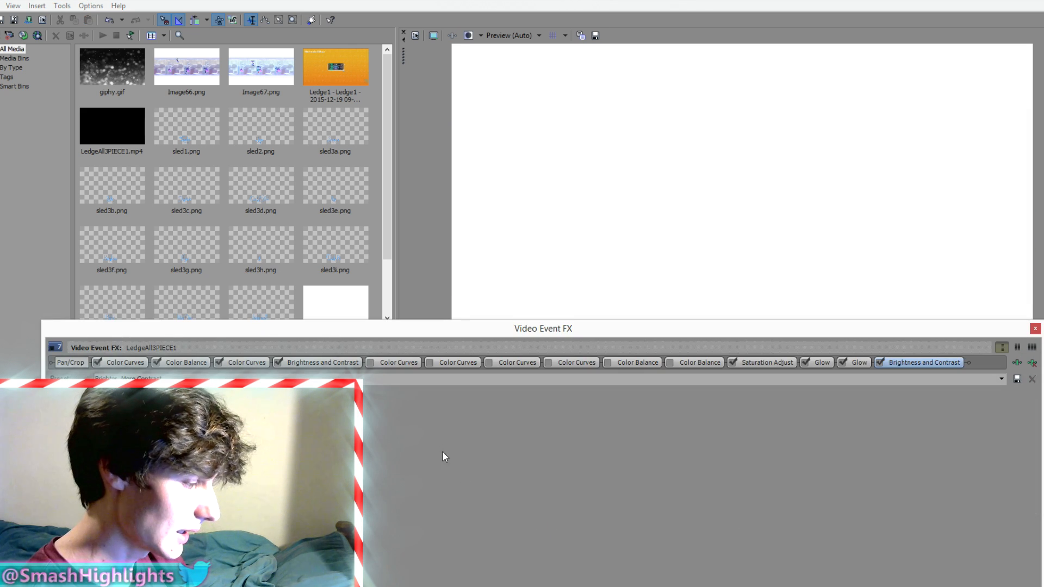
pyautogui.moveTo(479, 334); pyautogui.dragTo(481, 510)
pyautogui.moveTo(390, 505); pyautogui.dragTo(402, 342)
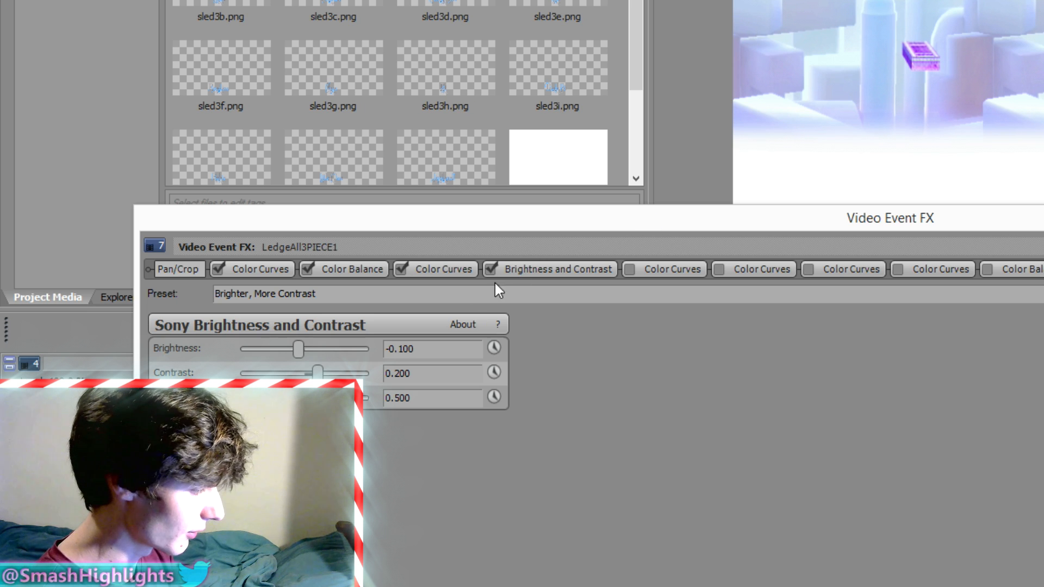
pyautogui.click(449, 265)
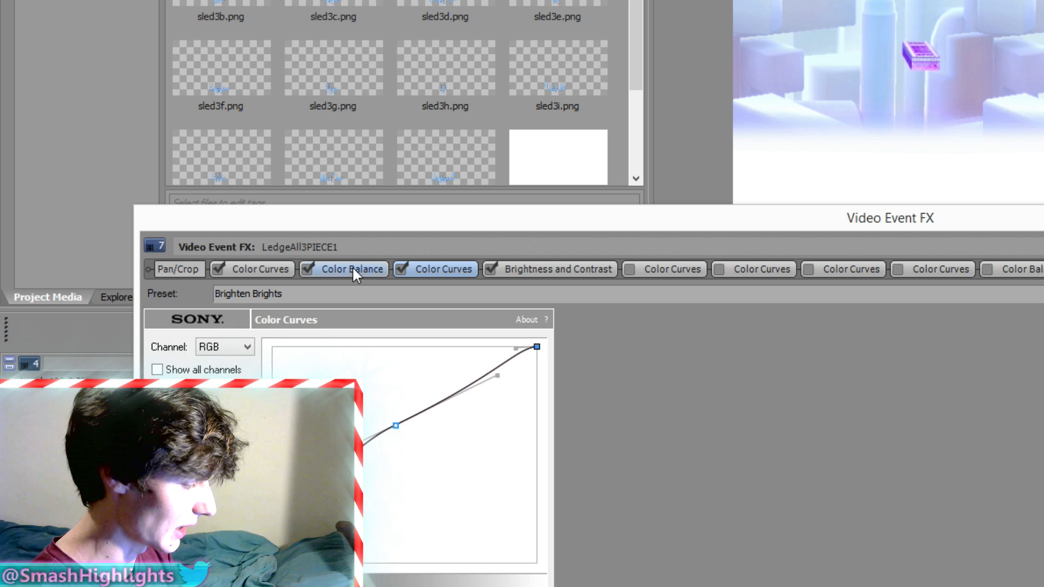
pyautogui.click(352, 267)
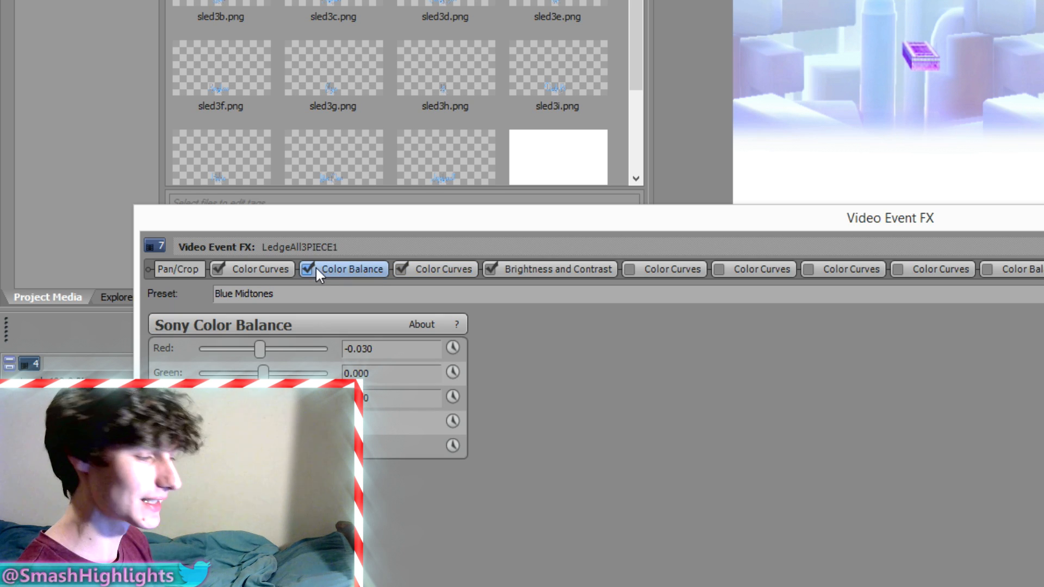
# - Try bending the RGB curve downward near its upper end in the first Color Curves effect, and undo the change
pyautogui.click(280, 266)
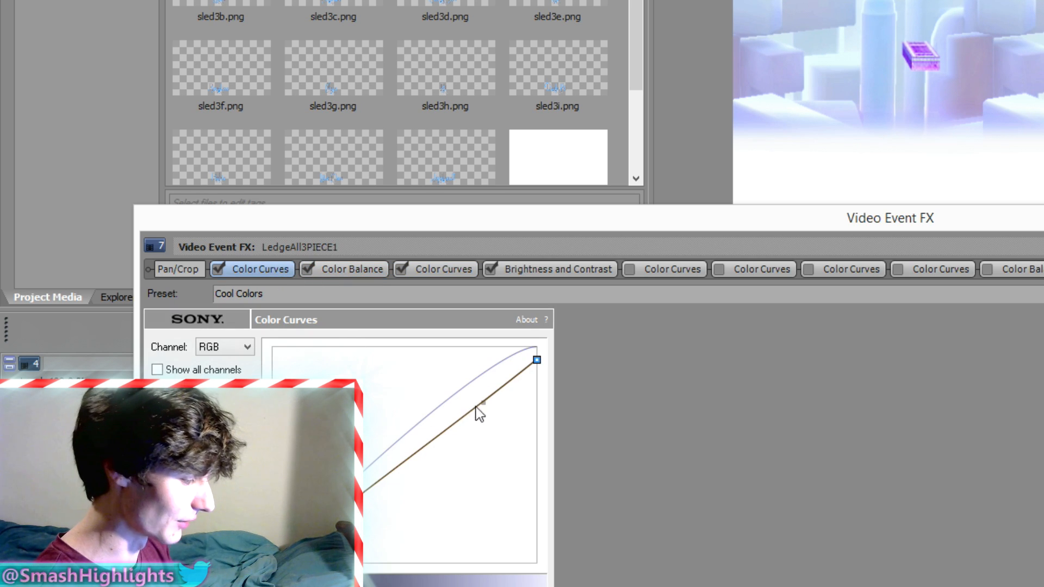
pyautogui.moveTo(480, 403); pyautogui.dragTo(489, 427)
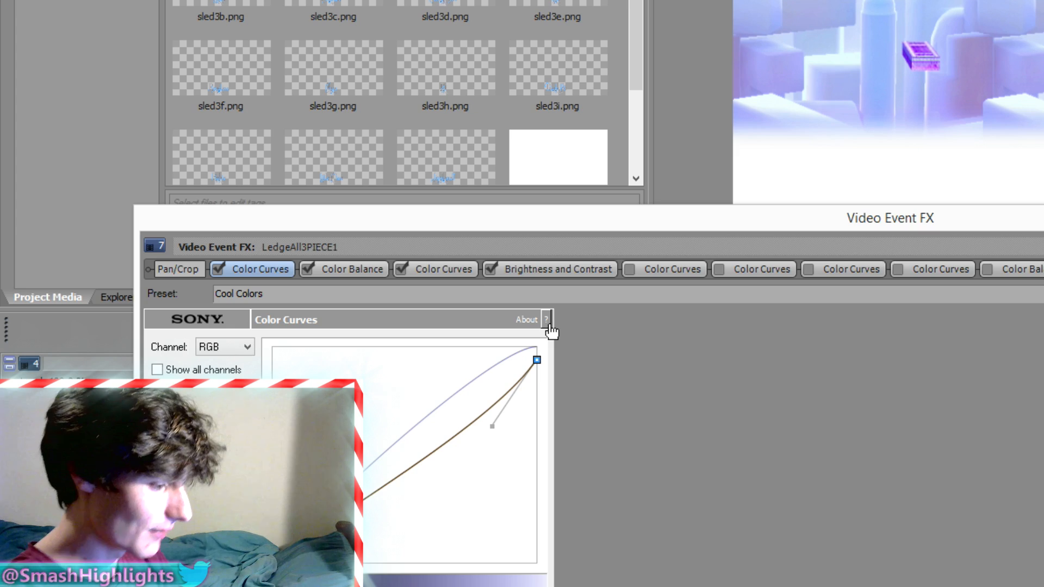
pyautogui.hotkey('ctrl', 'z')
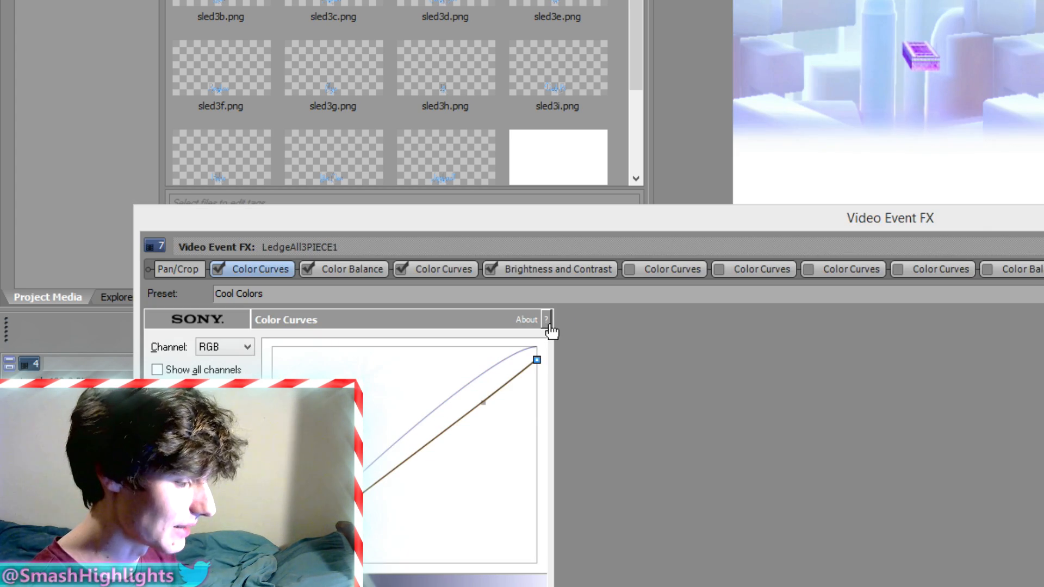